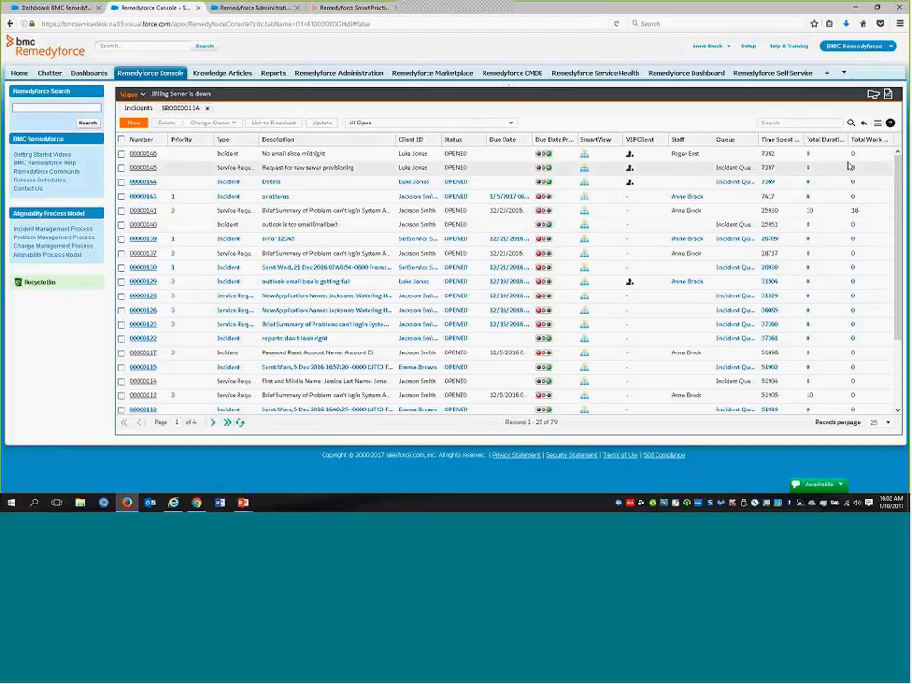
Review the selected columns of the incident list, down to Total Work Time (minutes), and cancel the column selection
{"action": "left_click", "coordinate": [877, 123]}
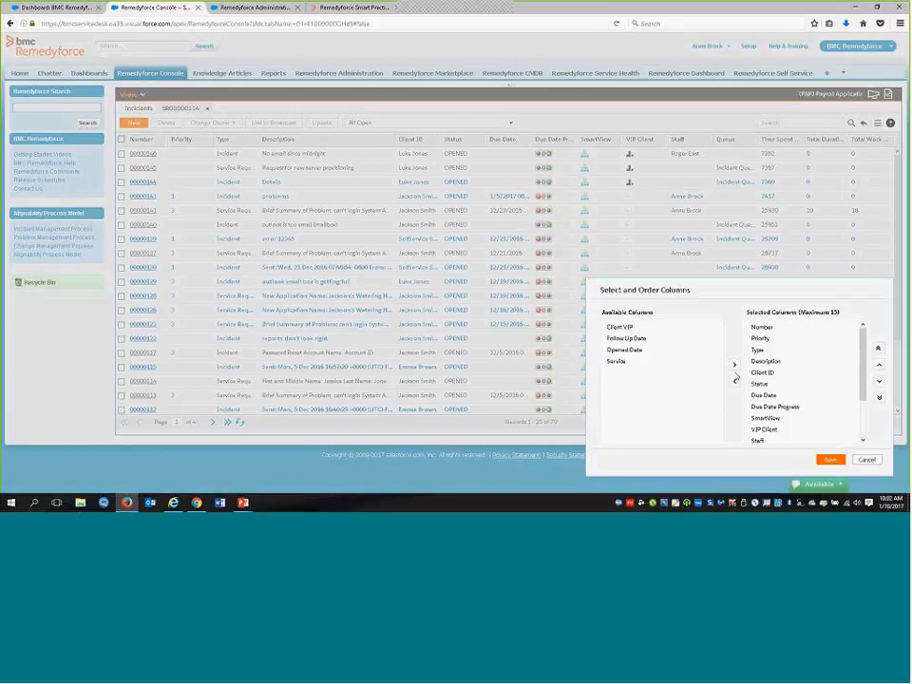
{"action": "left_click_drag", "start_coordinate": [862, 384], "coordinate": [855, 432]}
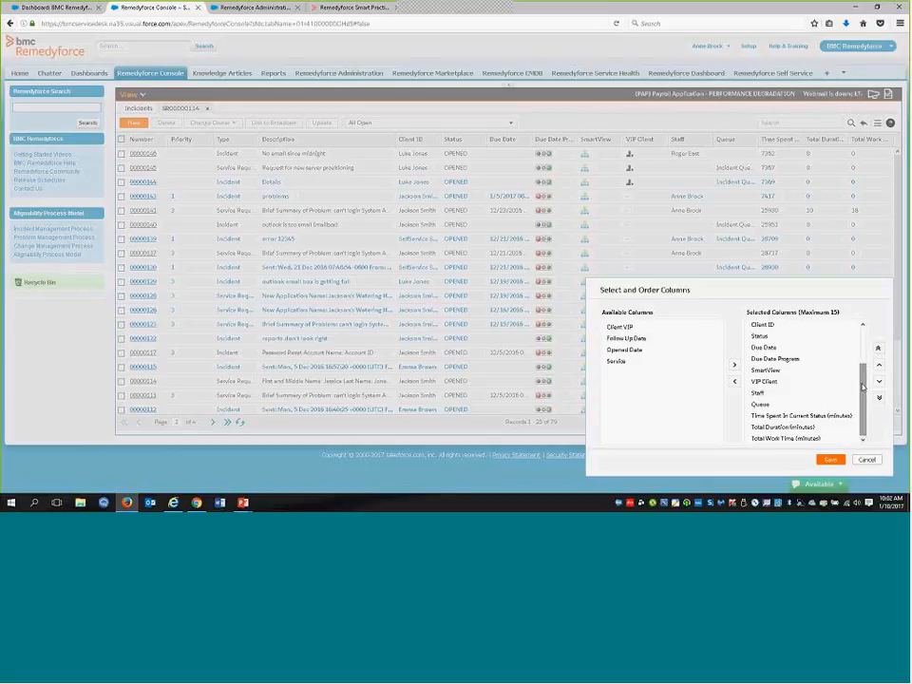
{"action": "key", "text": "ctrl"}
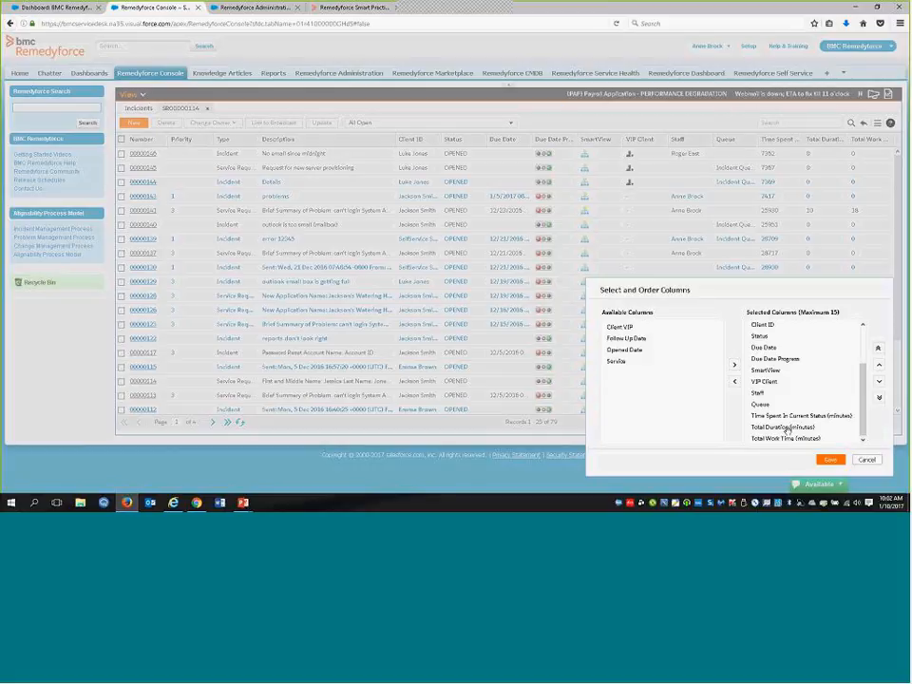
{"action": "key", "text": "ctrl"}
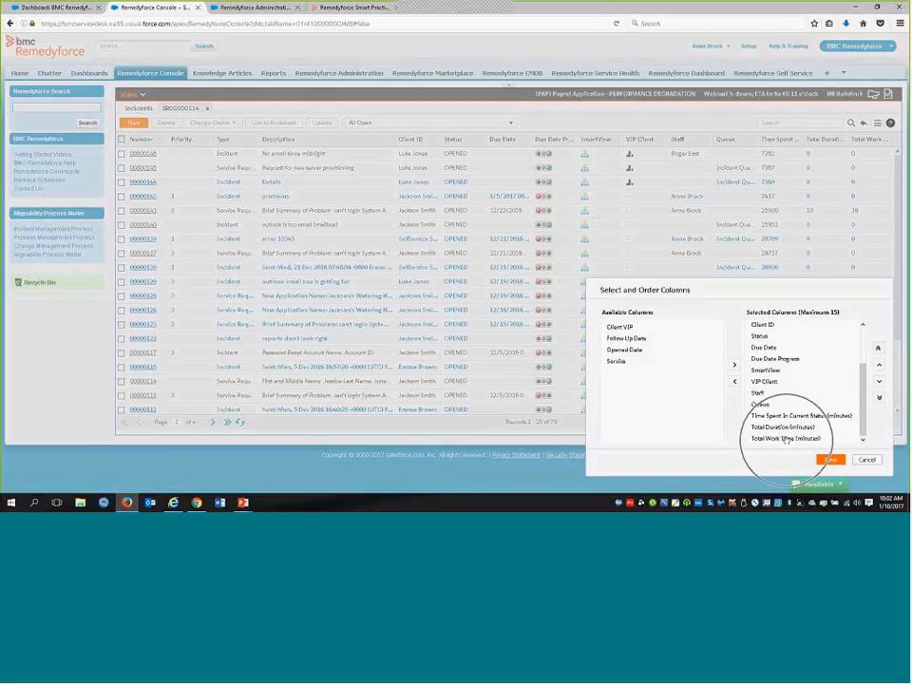
{"action": "left_click", "coordinate": [867, 461]}
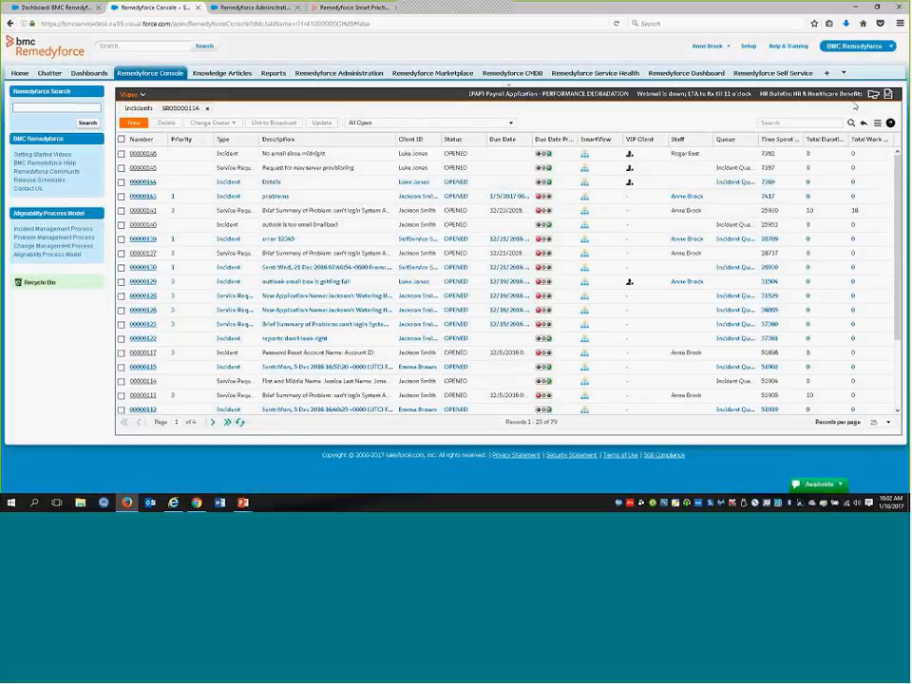
Switch to the Internet Explorer session, inspect its available incident columns such as Time Spent In Current Status (minutes), cancel, and return to Firefox
{"action": "left_click", "coordinate": [174, 504]}
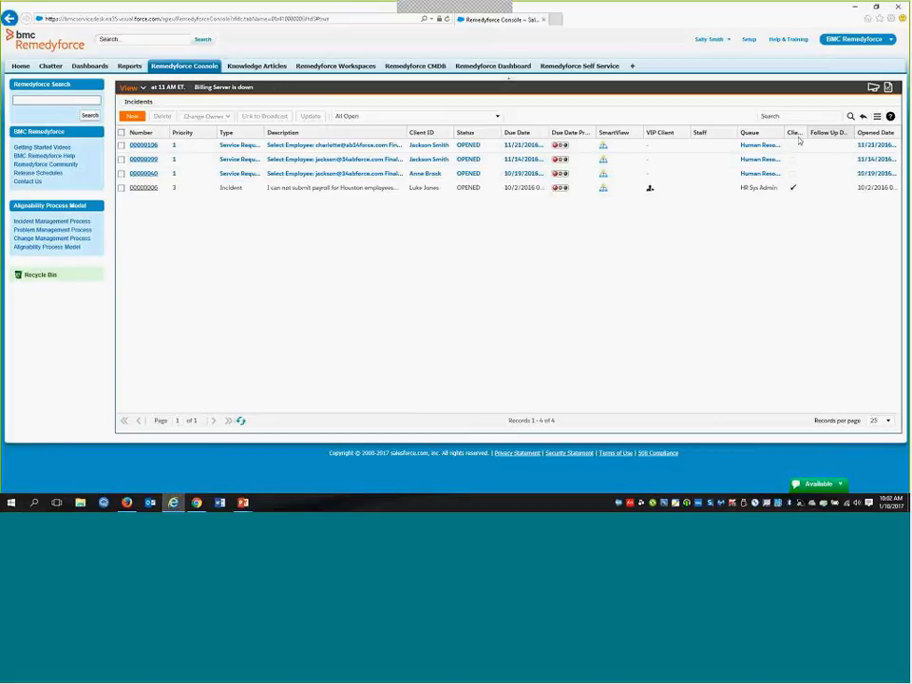
{"action": "left_click", "coordinate": [877, 117]}
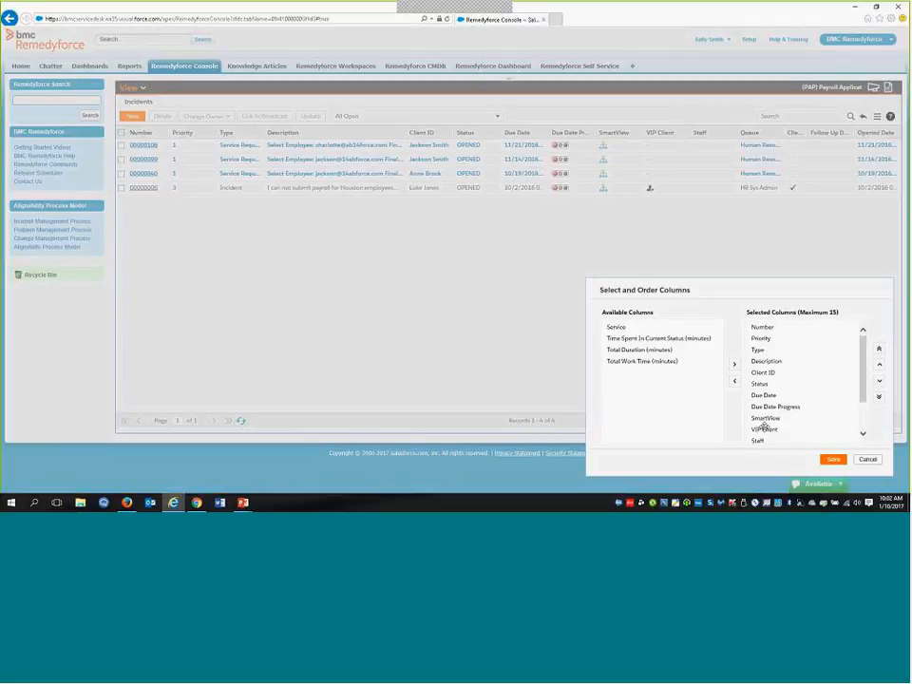
{"action": "left_click_drag", "start_coordinate": [860, 394], "coordinate": [816, 425]}
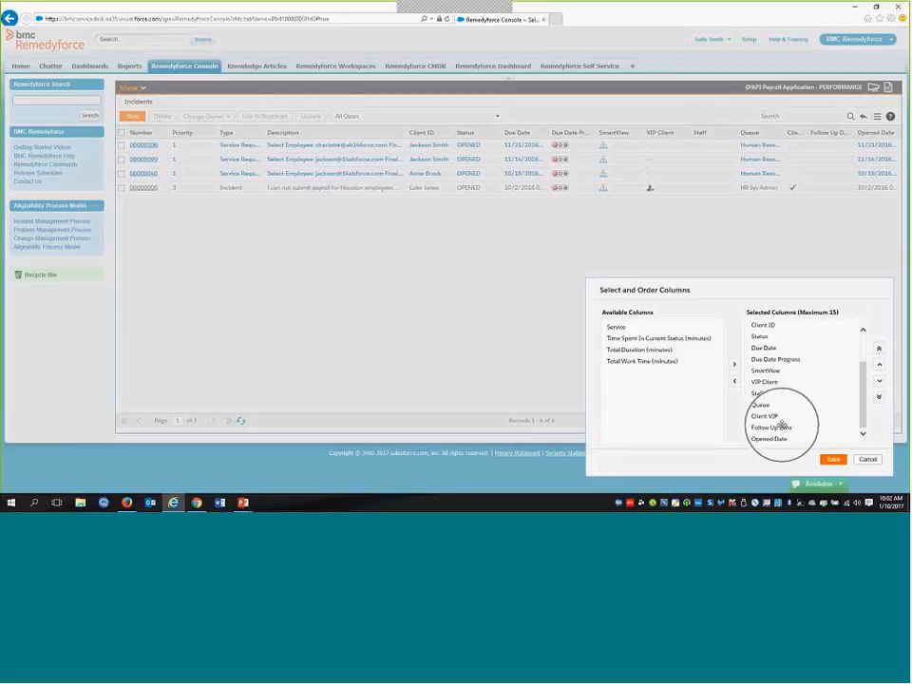
{"action": "left_click", "coordinate": [633, 338]}
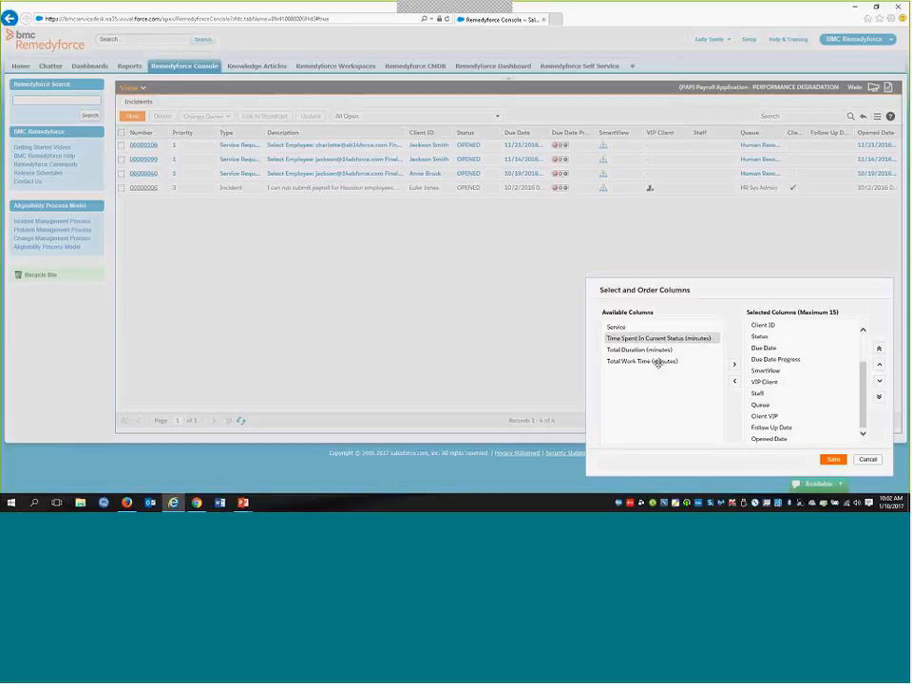
{"action": "left_click", "coordinate": [868, 460]}
{"action": "key", "text": "alt+Tab"}
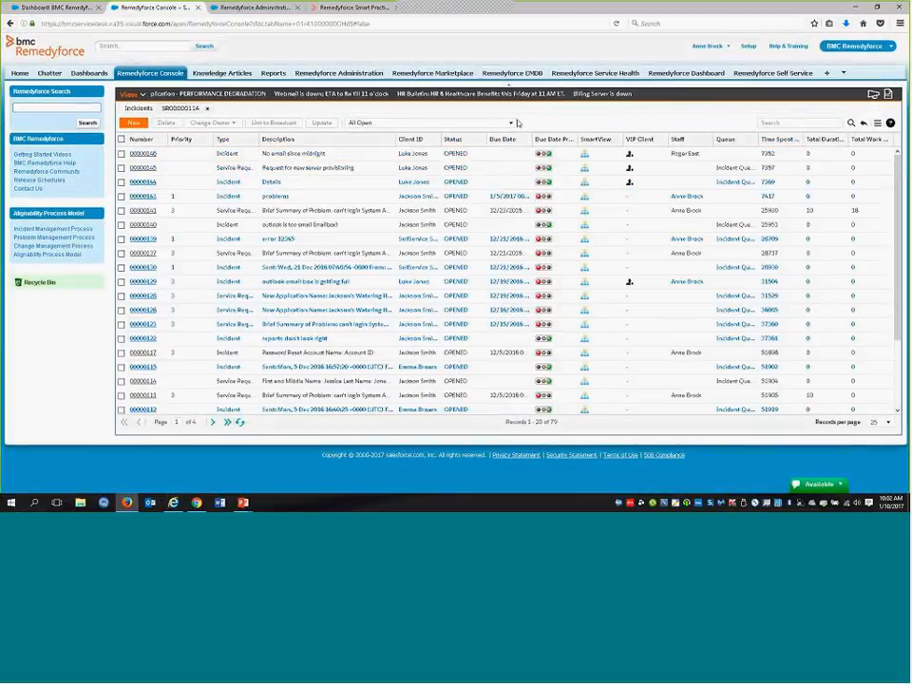
Choose the All Open incident view, open the "Request for new server provisioning" record in its own console tab, and return to the list
{"action": "left_click", "coordinate": [511, 123]}
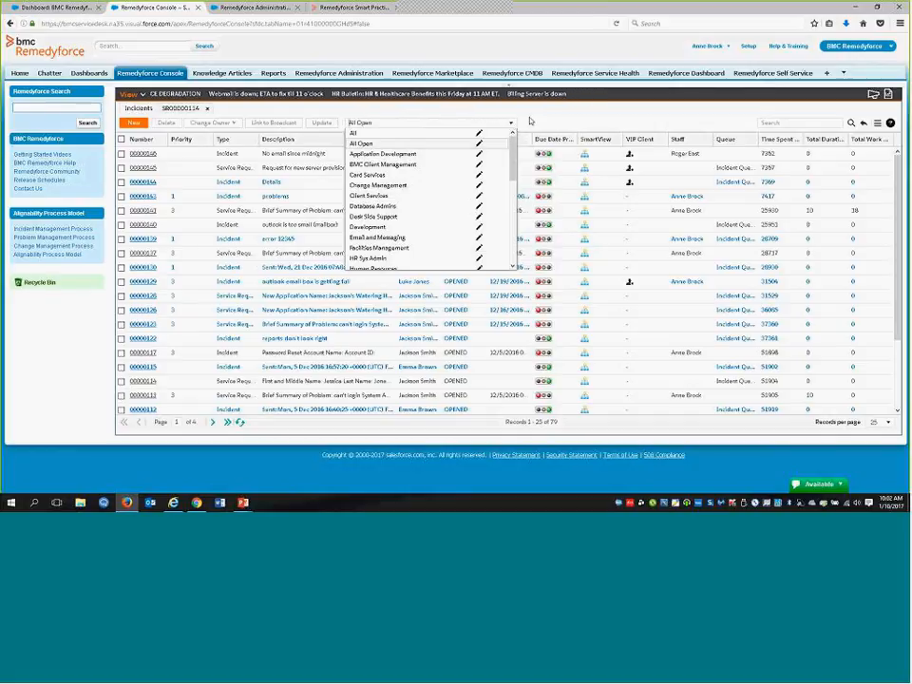
{"action": "left_click", "coordinate": [394, 145]}
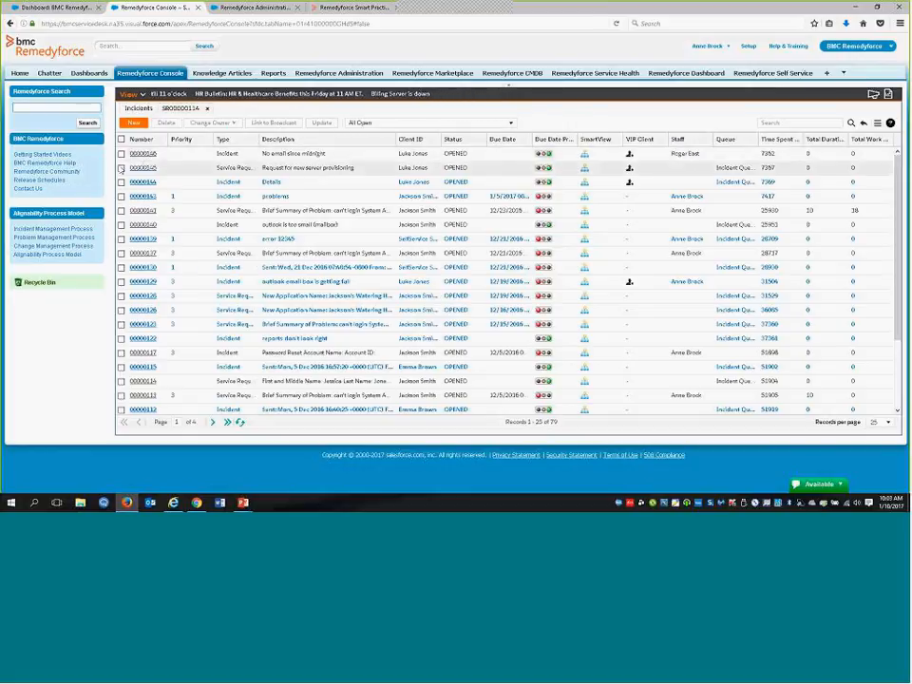
{"action": "left_click", "coordinate": [142, 167]}
{"action": "left_click", "coordinate": [140, 112]}
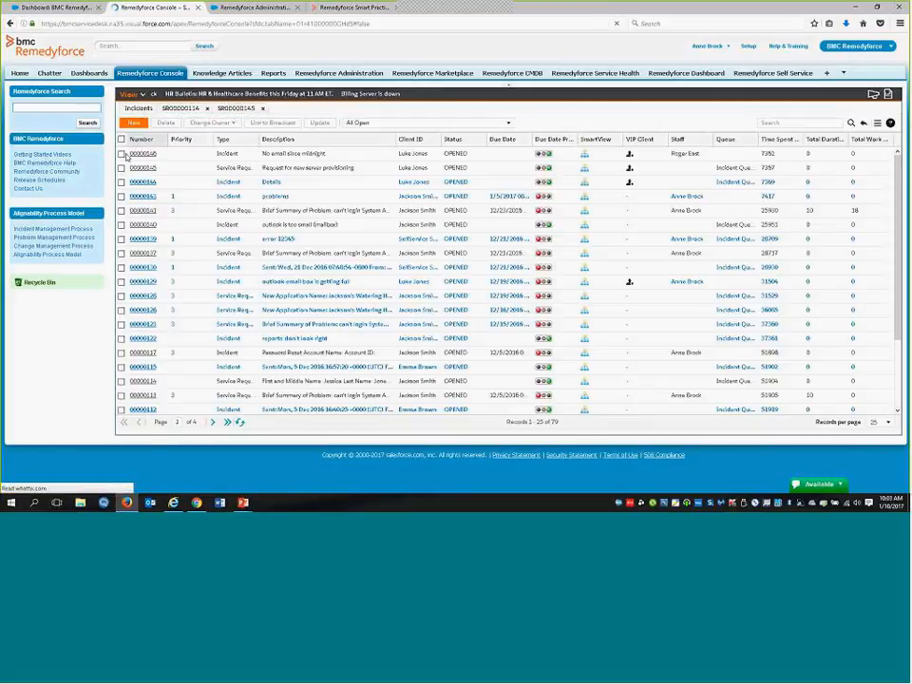
Select the "No email since midnight" incident, view its Change Owner options, and dismiss them
{"action": "left_click", "coordinate": [122, 154]}
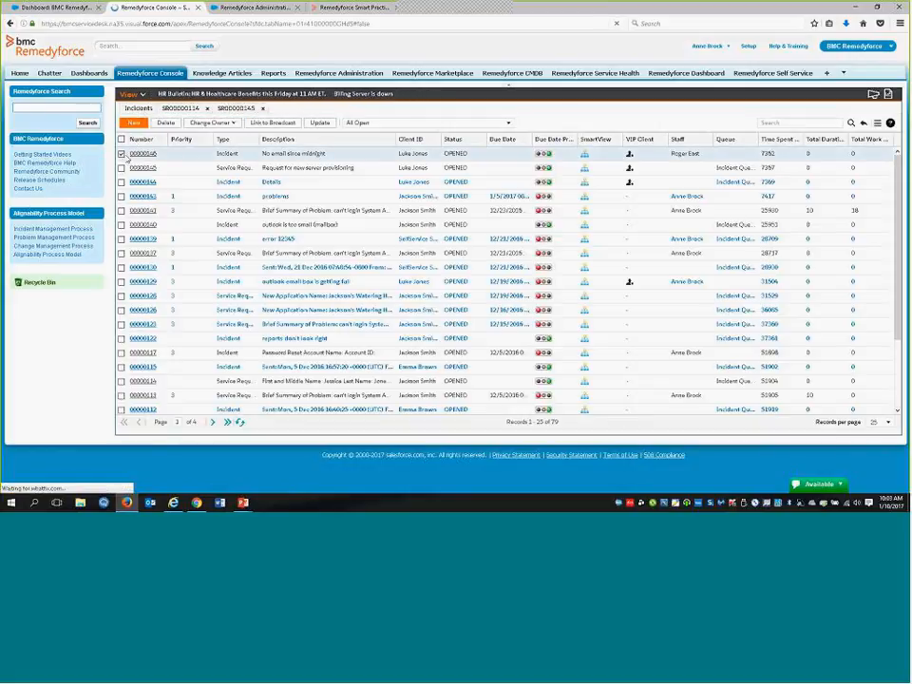
{"action": "left_click", "coordinate": [229, 124]}
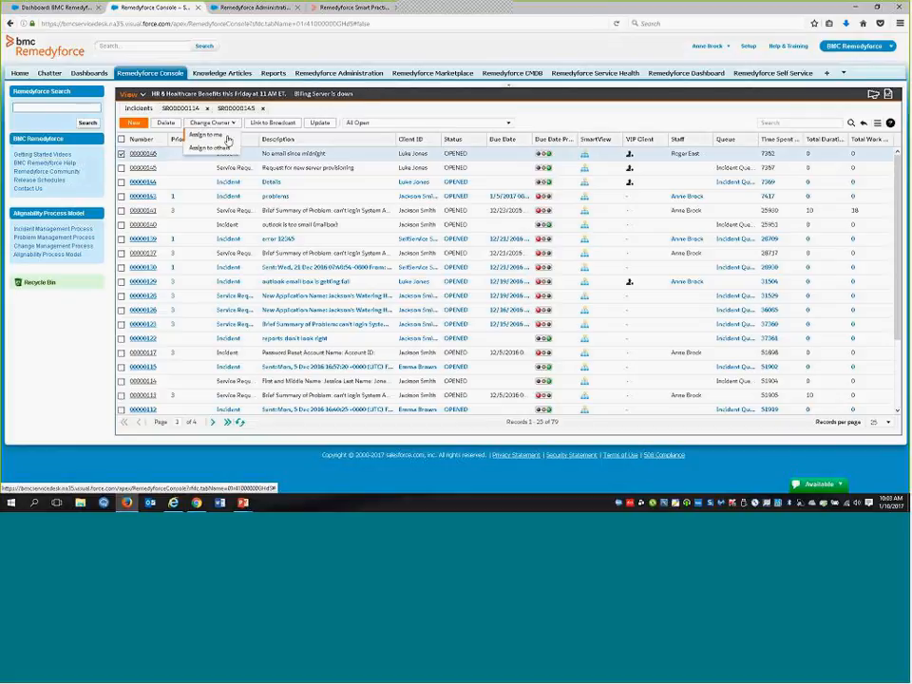
{"action": "left_click", "coordinate": [291, 112]}
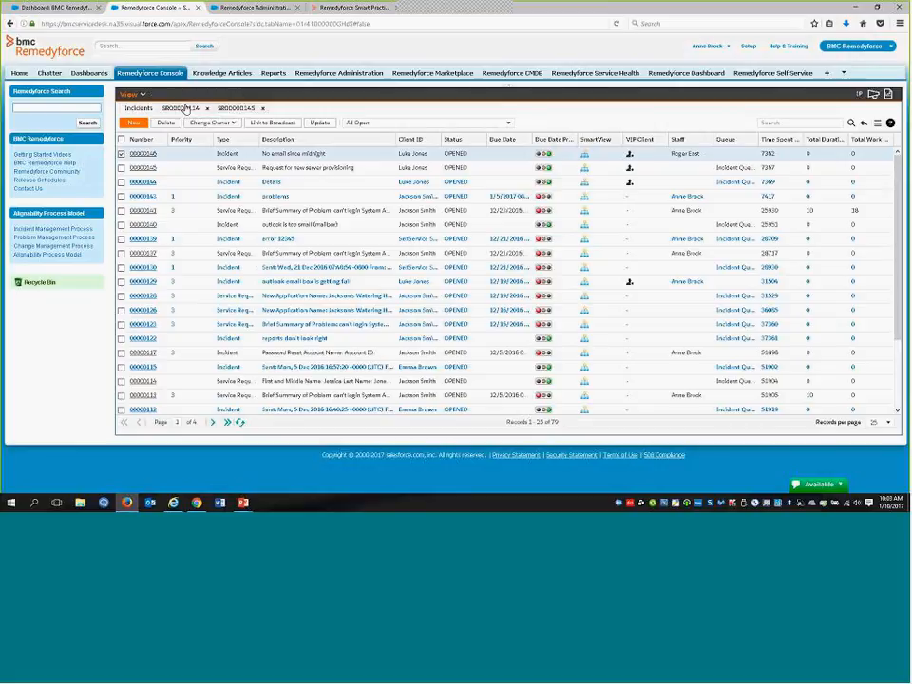
Display the open service request SR00000114 and look through the actions and attachments in its Activity Feed
{"action": "left_click", "coordinate": [187, 108]}
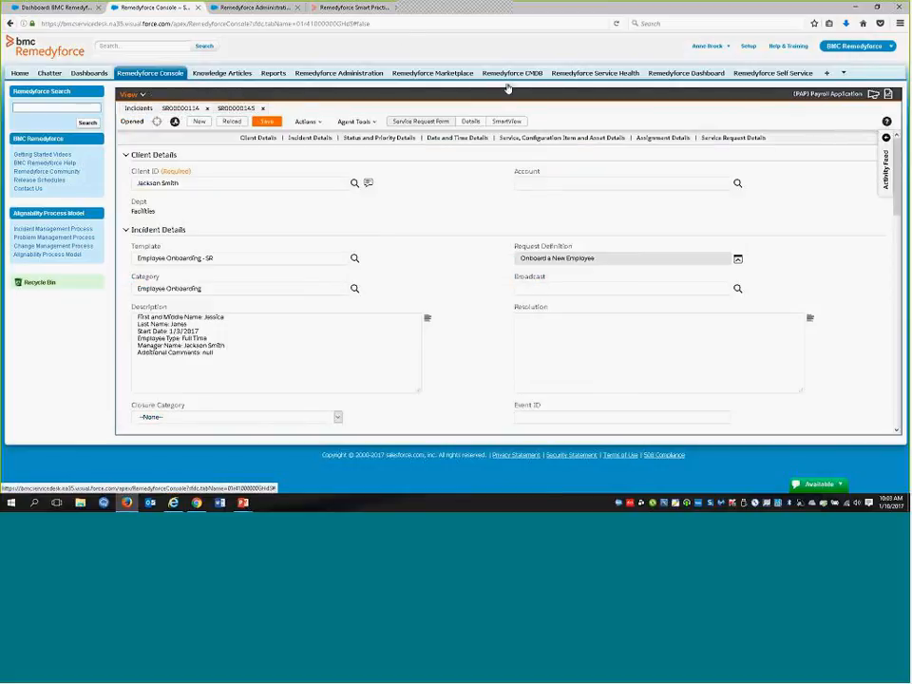
{"action": "scroll", "coordinate": [508, 89], "scroll_direction": "down", "scroll_amount": 1}
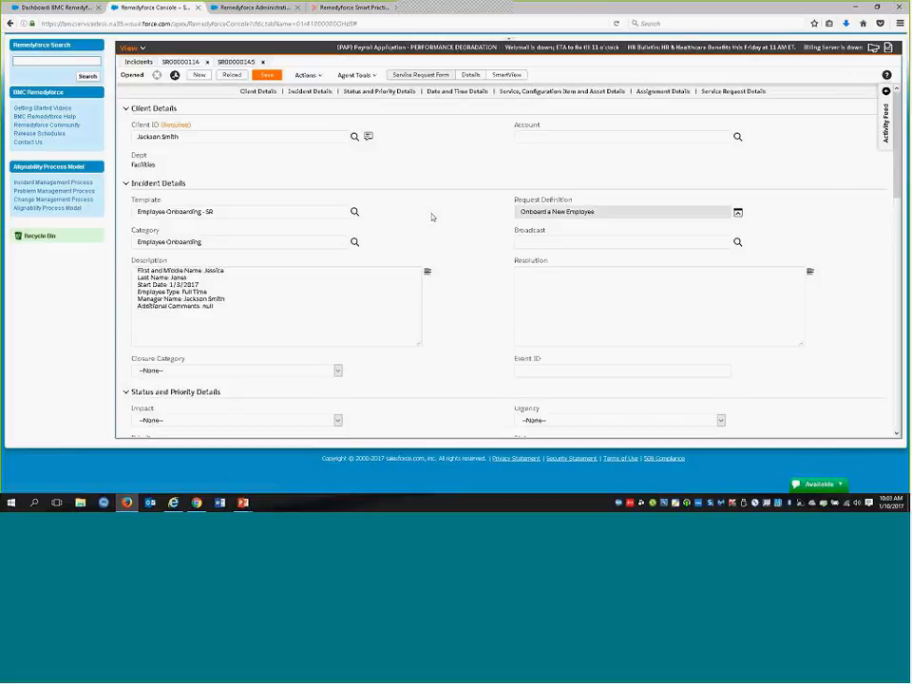
{"action": "left_click", "coordinate": [886, 93]}
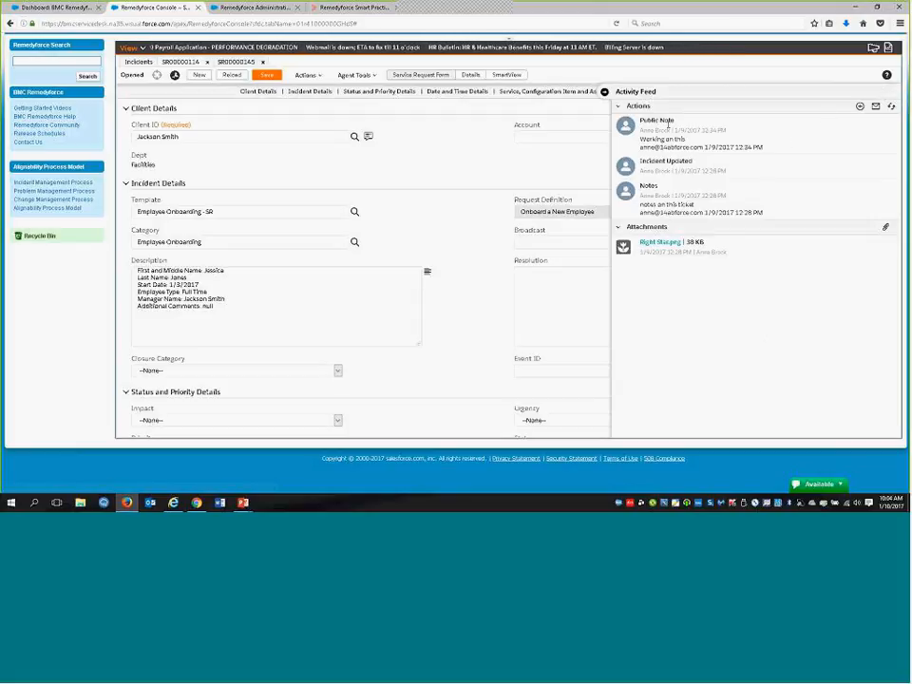
{"action": "left_click", "coordinate": [618, 109]}
{"action": "left_click", "coordinate": [619, 109]}
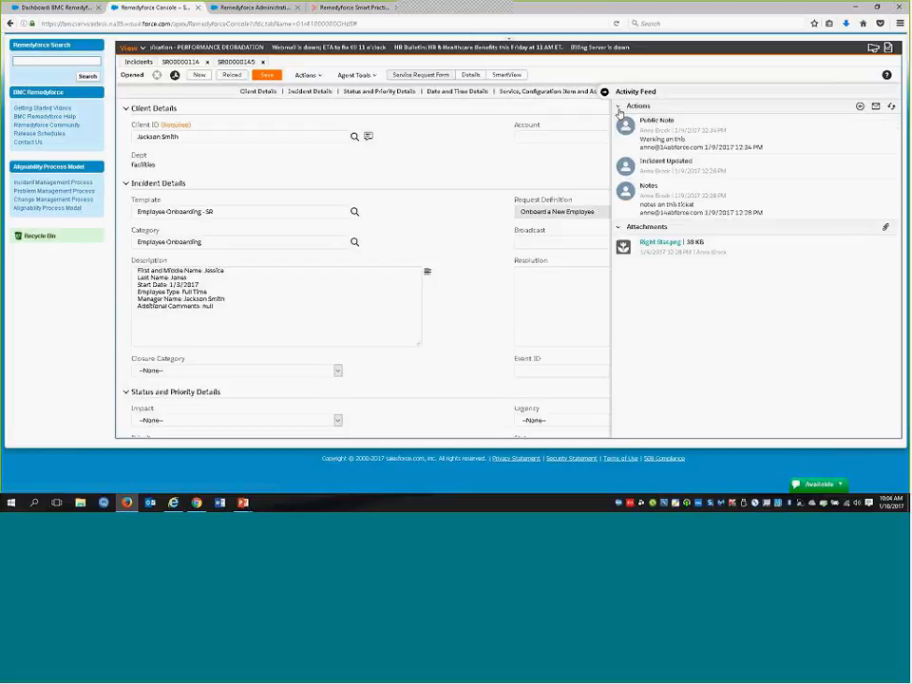
{"action": "left_click", "coordinate": [619, 227]}
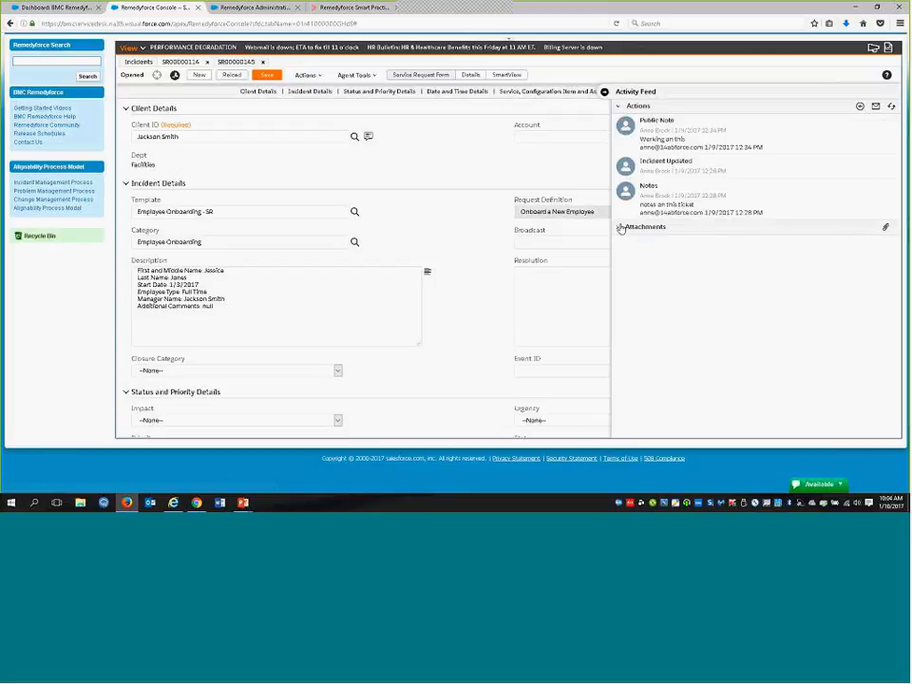
{"action": "left_click", "coordinate": [620, 227]}
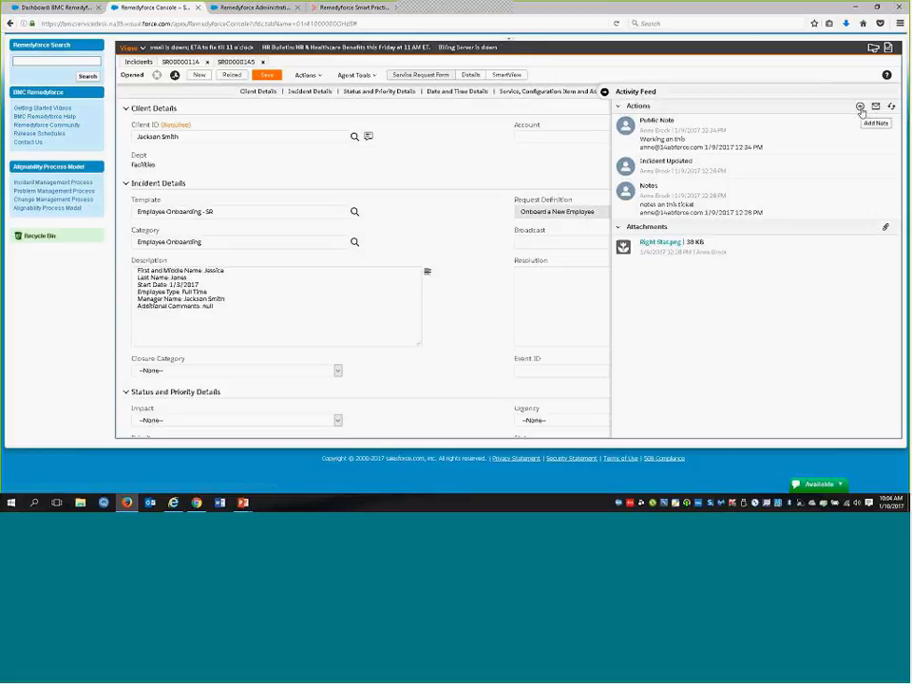
{"action": "left_click", "coordinate": [604, 92]}
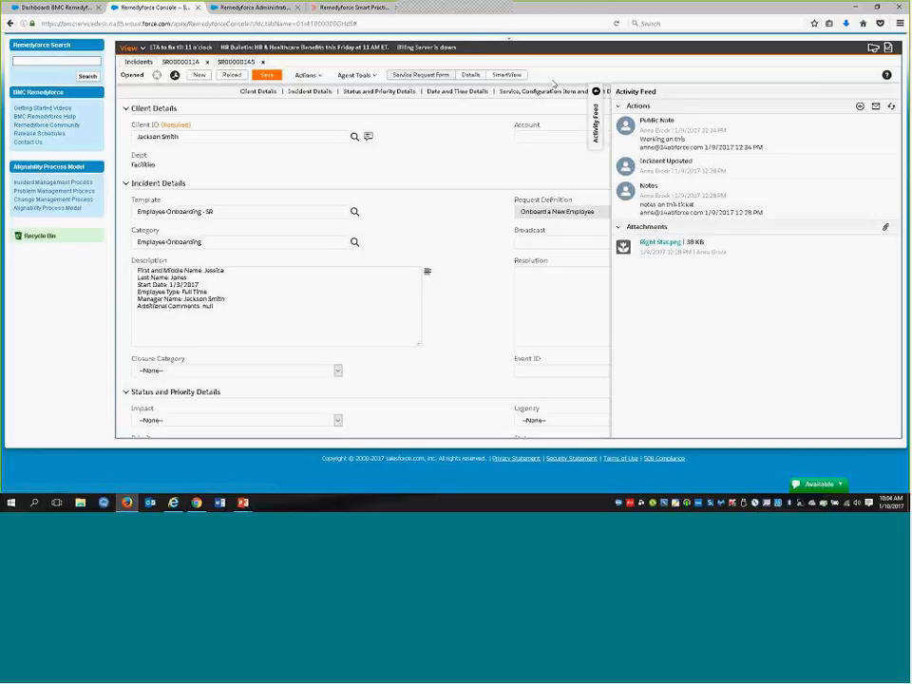
Add the note "Is this faster?" to the service request through its Activity Feed, and collapse the feed
{"action": "left_click", "coordinate": [321, 77]}
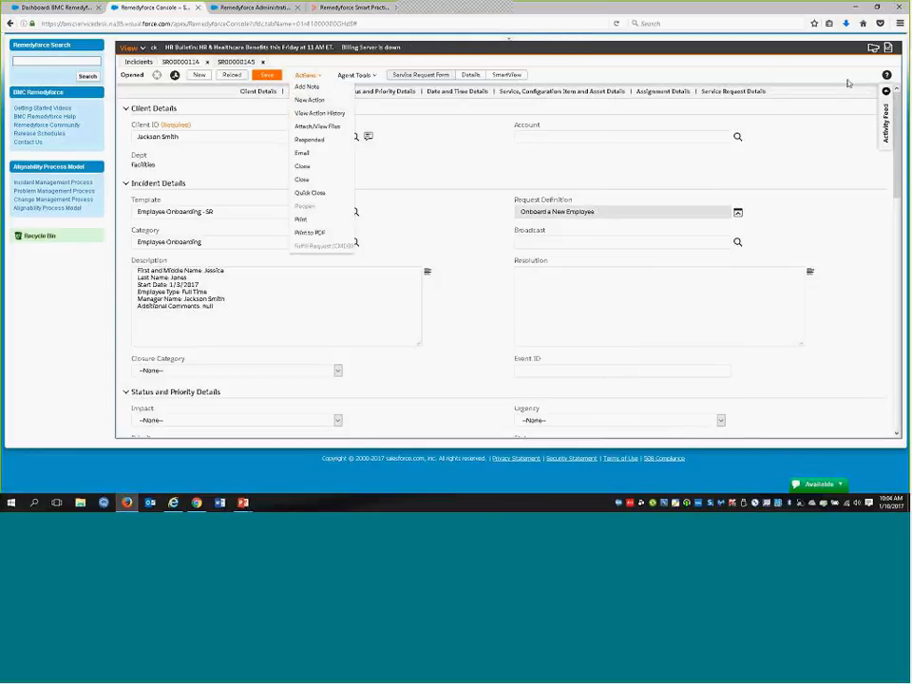
{"action": "left_click", "coordinate": [886, 92]}
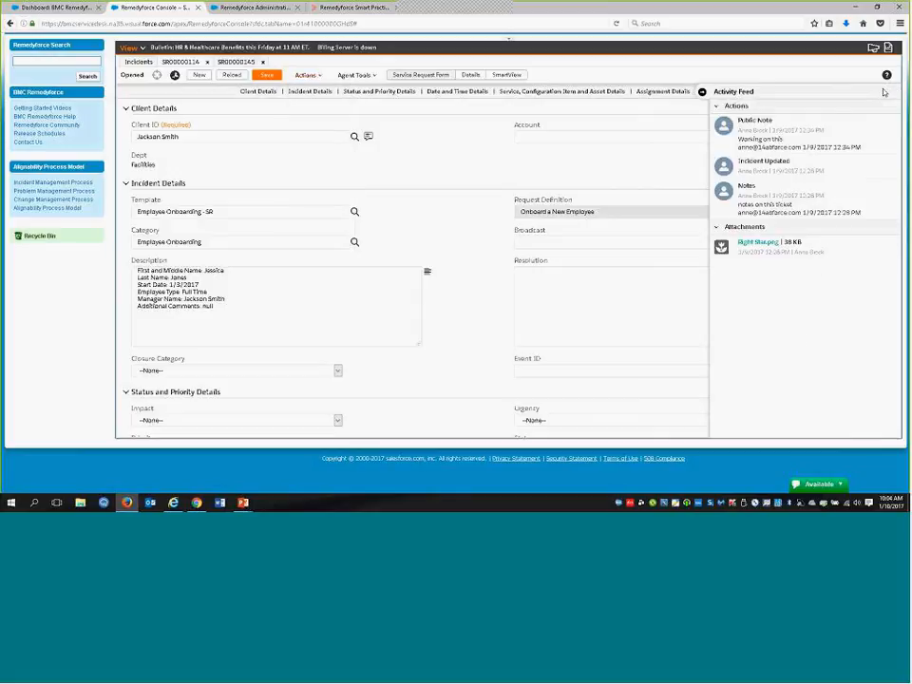
{"action": "left_click", "coordinate": [858, 107]}
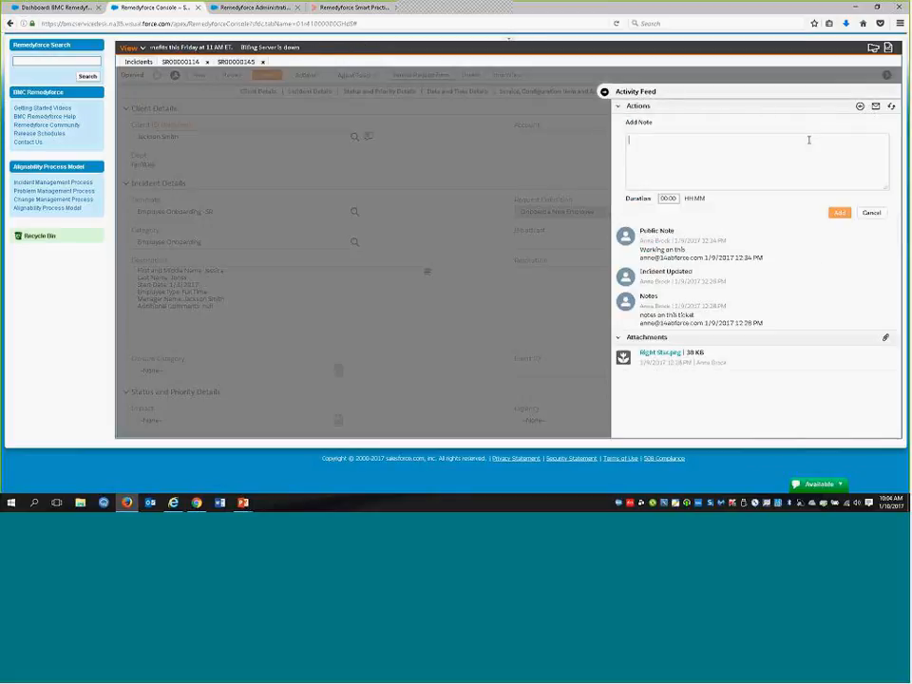
{"action": "type", "text": "Is this faster?"}
{"action": "left_click", "coordinate": [840, 213]}
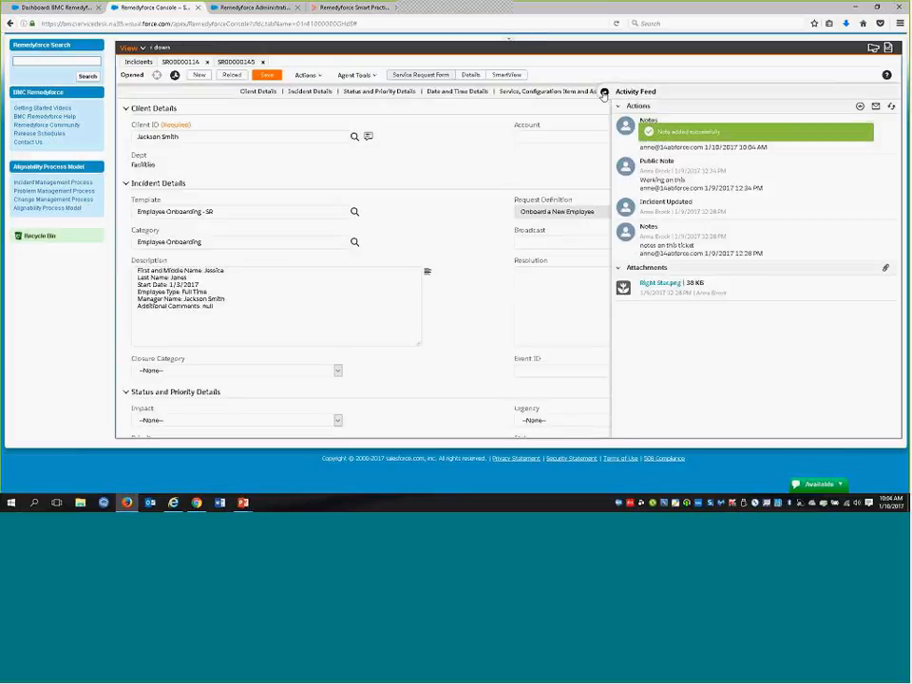
{"action": "left_click", "coordinate": [604, 93]}
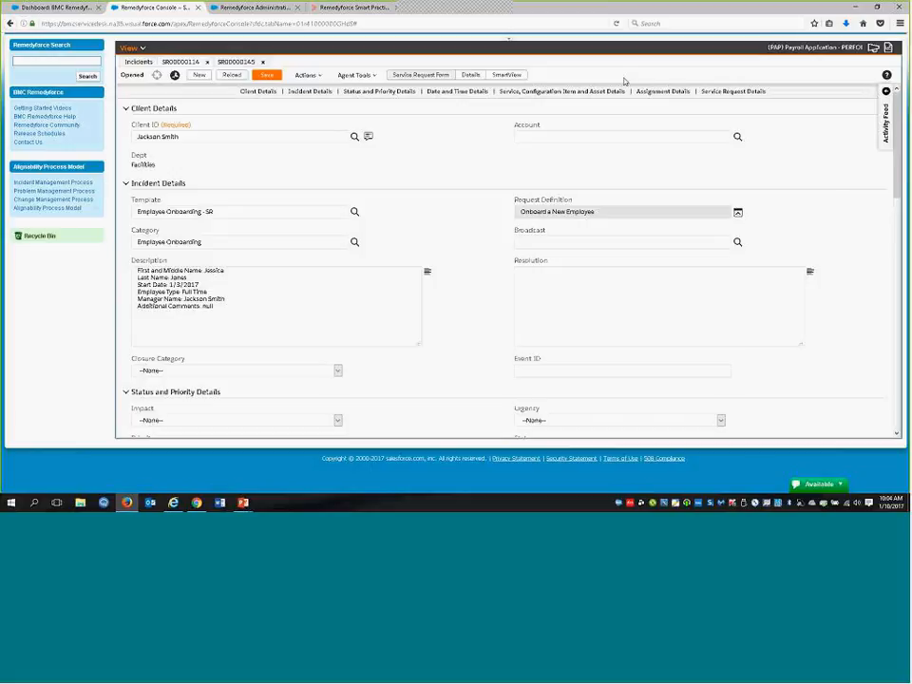
Open the service request's SmartView and examine the record details of tasks 00000125, 00000126 and 00000127 and of the parent request
{"action": "left_click", "coordinate": [517, 76]}
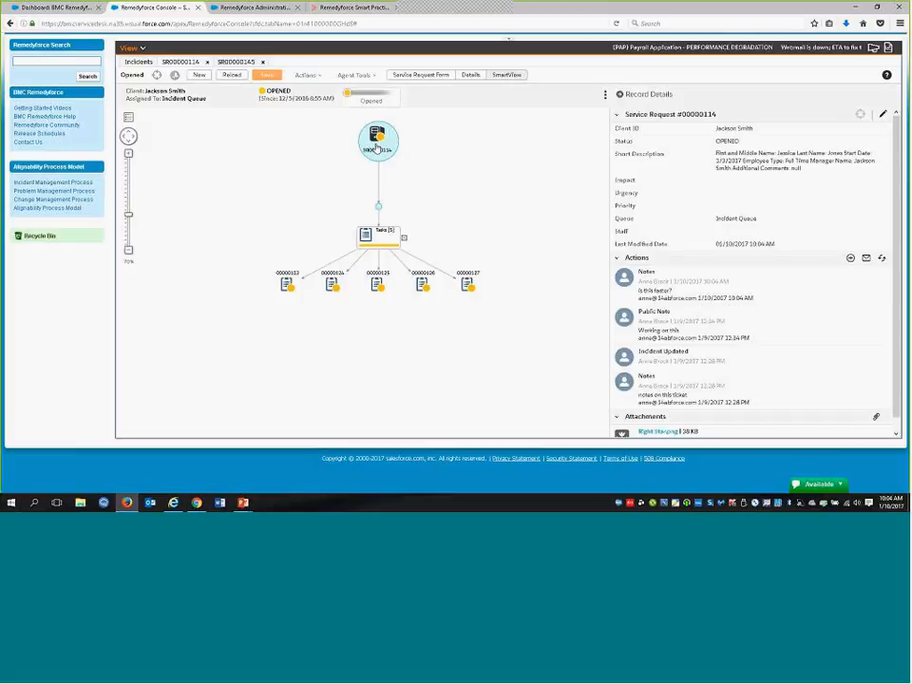
{"action": "left_click", "coordinate": [377, 283]}
{"action": "mouse_move", "coordinate": [424, 289]}
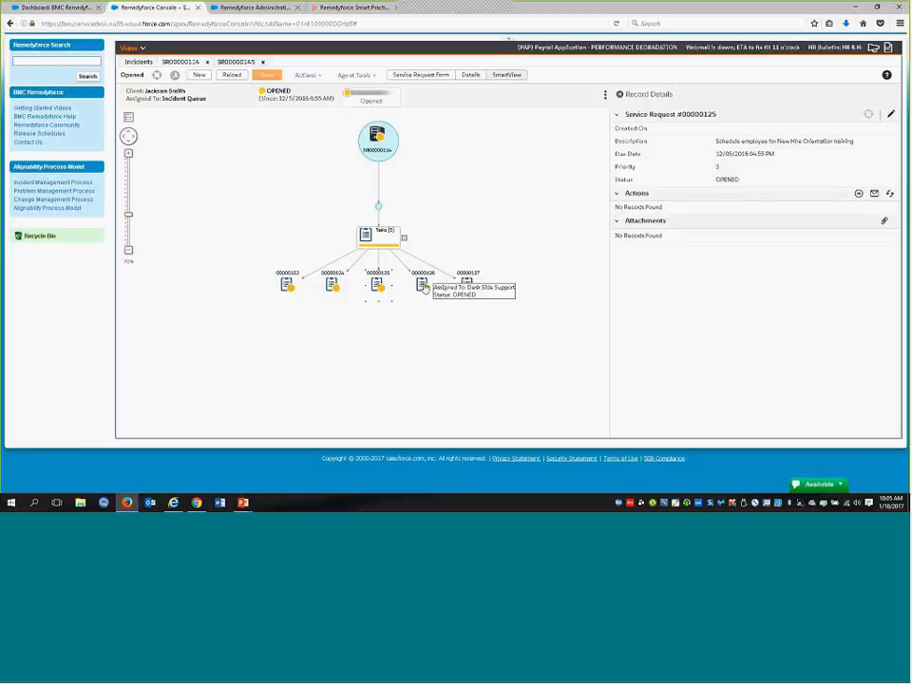
{"action": "left_click", "coordinate": [424, 289]}
{"action": "mouse_move", "coordinate": [466, 300]}
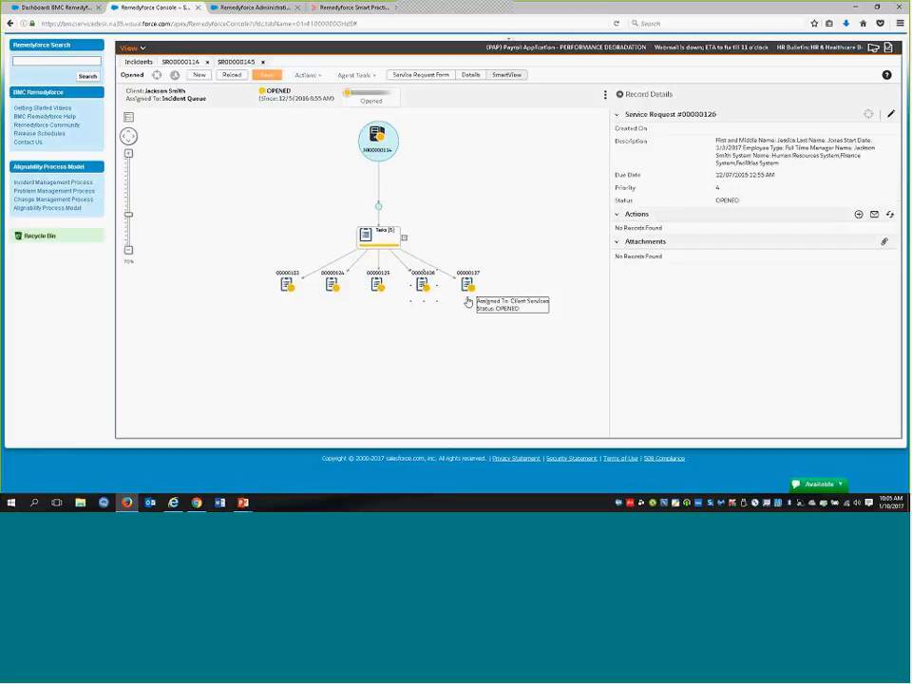
{"action": "left_click", "coordinate": [466, 301]}
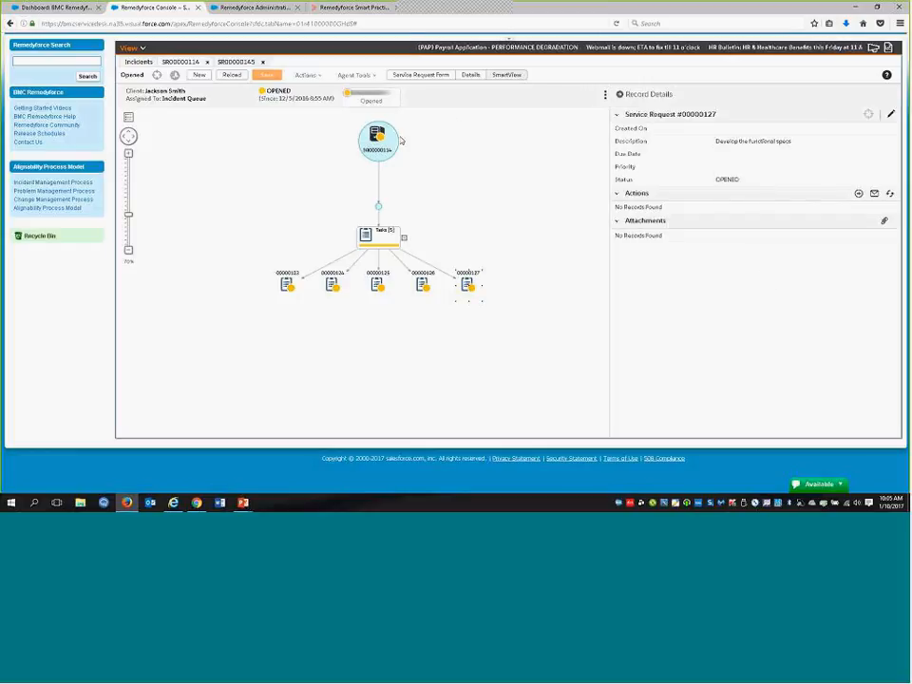
{"action": "left_click", "coordinate": [384, 154]}
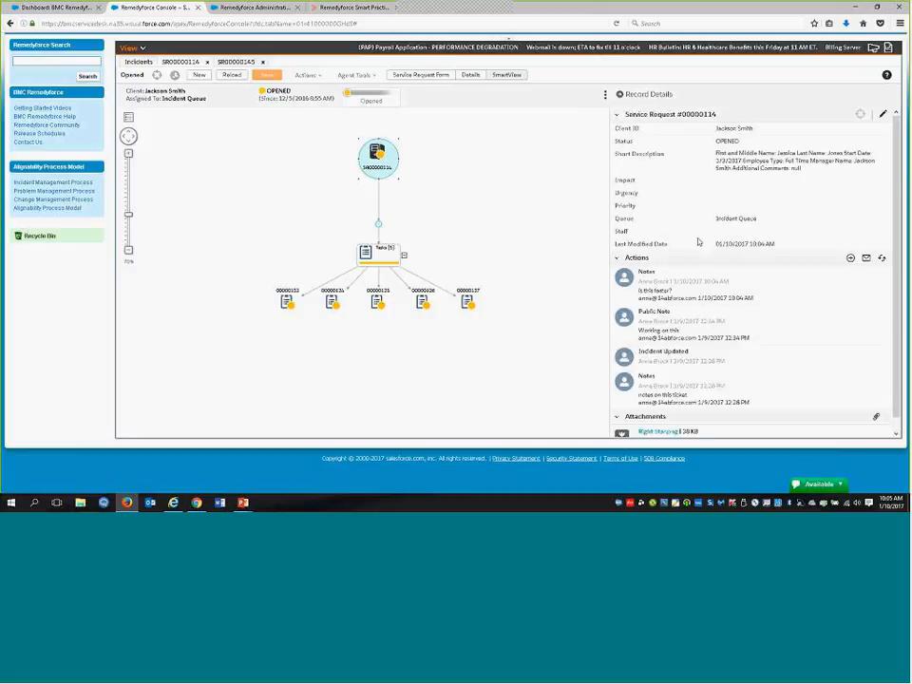
{"action": "scroll", "coordinate": [681, 270], "scroll_direction": "down", "scroll_amount": 1}
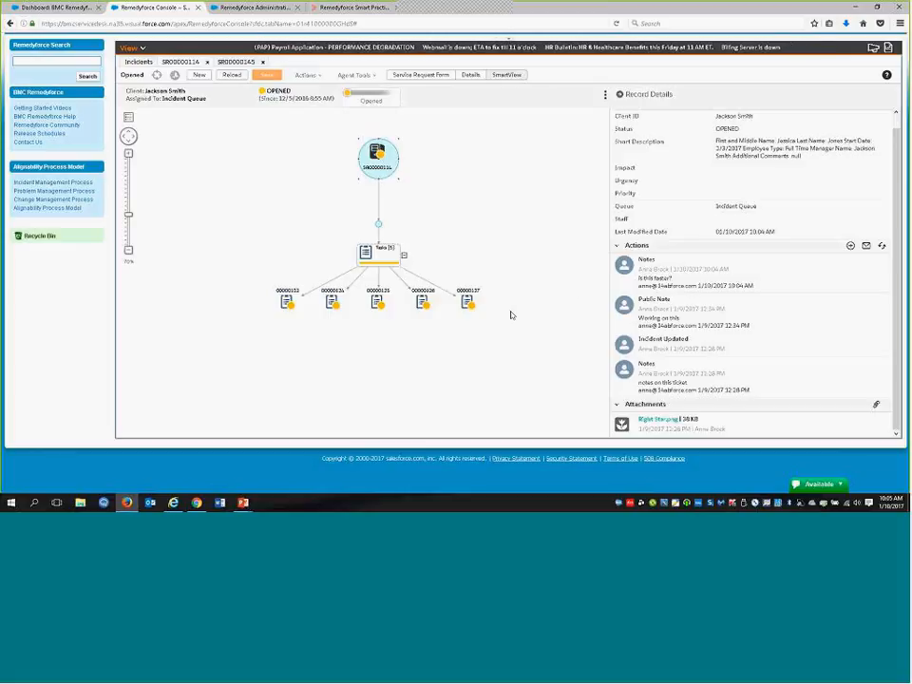
{"action": "left_click", "coordinate": [465, 301]}
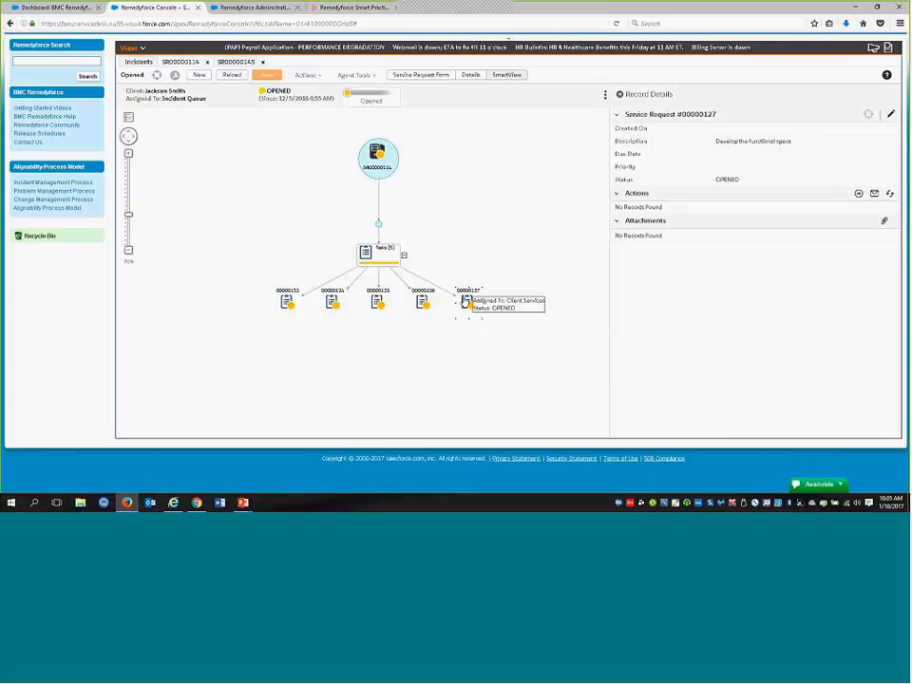
Add the note "need to work on this" to task 00000127 and expand its record details again
{"action": "left_click", "coordinate": [858, 195]}
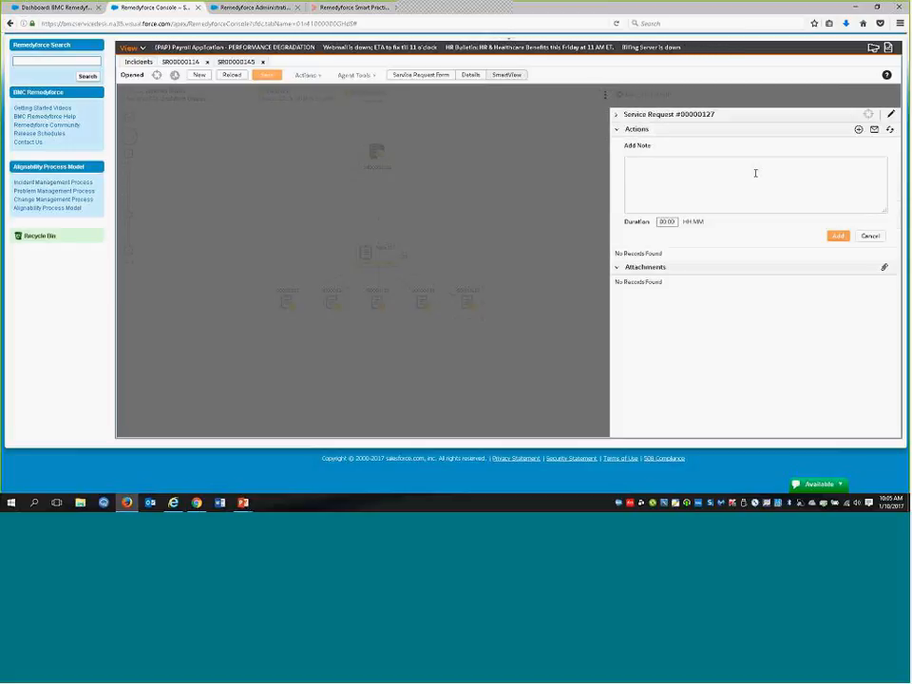
{"action": "type", "text": "need to work on this"}
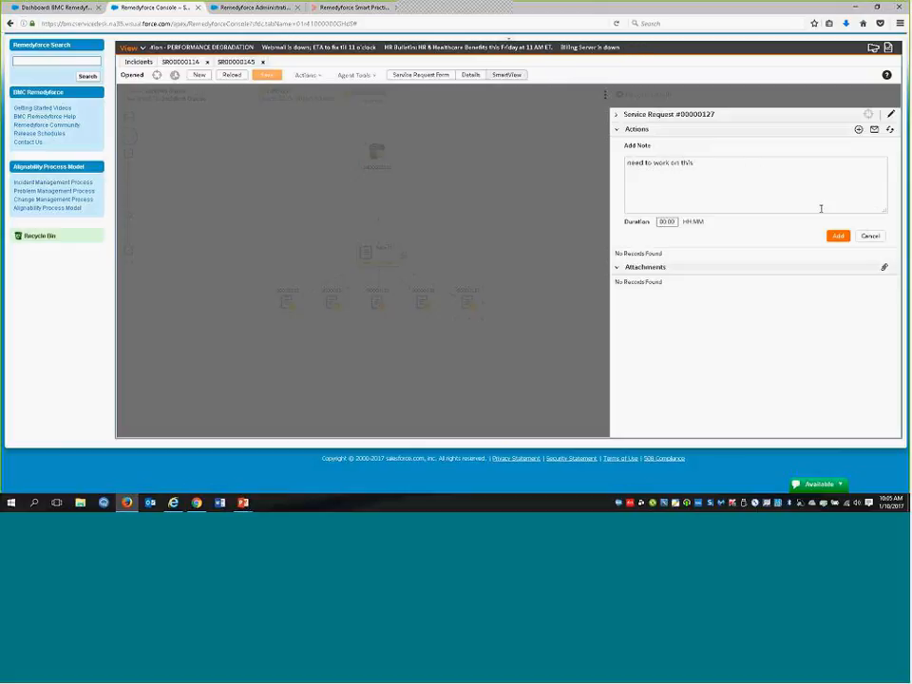
{"action": "left_click", "coordinate": [837, 235]}
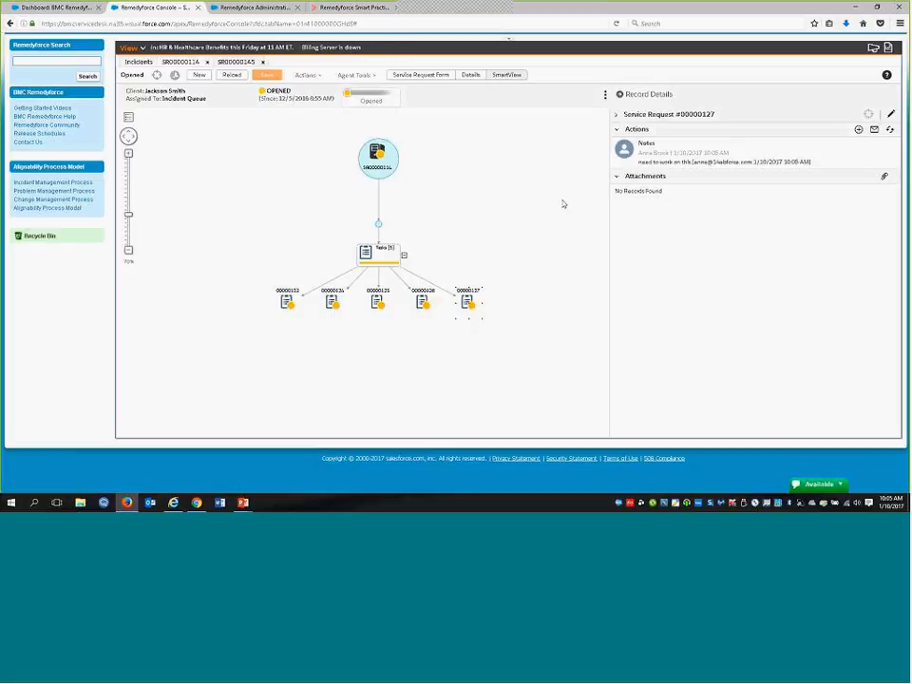
{"action": "left_click", "coordinate": [615, 116]}
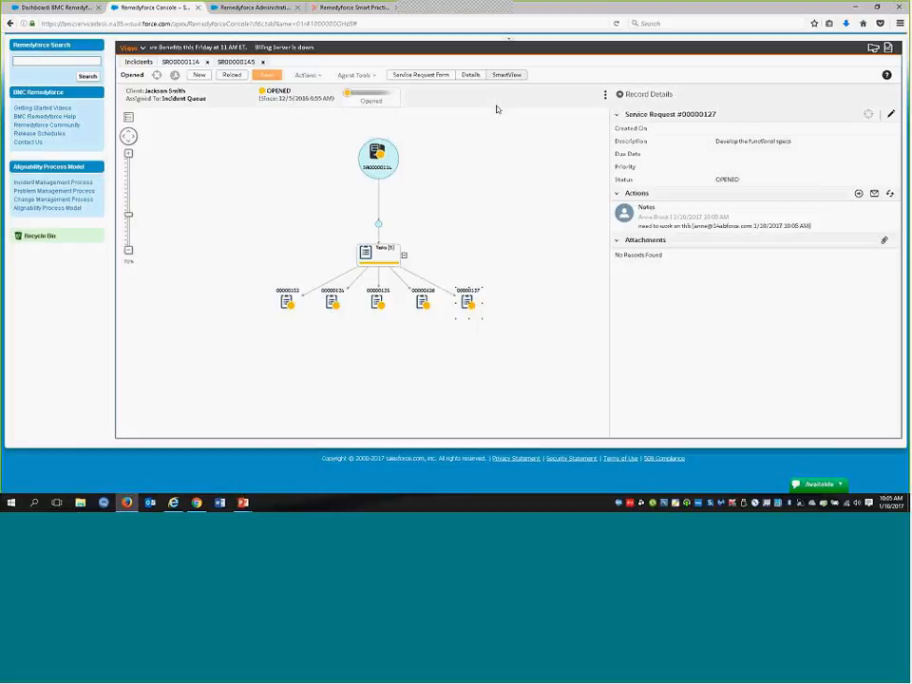
Return to the Service Request Form, review the actions and attachments in its Activity Feed, and collapse the feed
{"action": "left_click", "coordinate": [430, 76]}
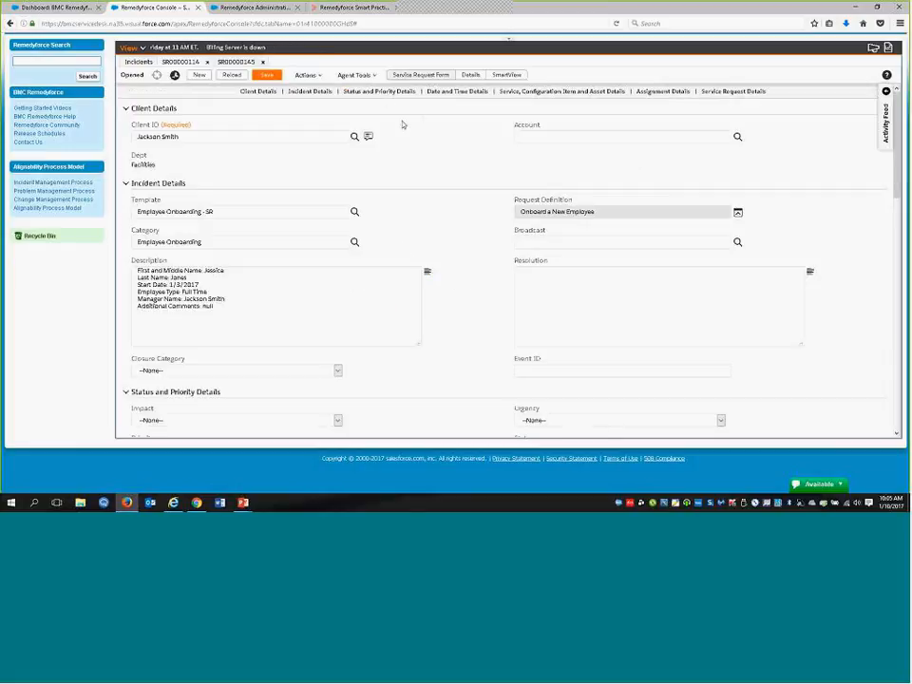
{"action": "left_click", "coordinate": [883, 124]}
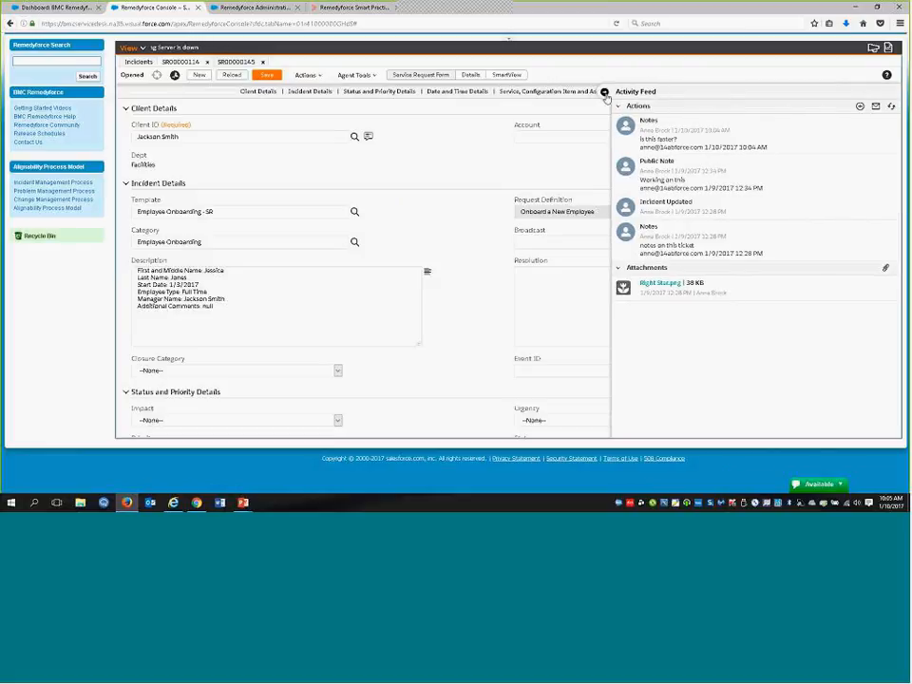
{"action": "left_click", "coordinate": [605, 93]}
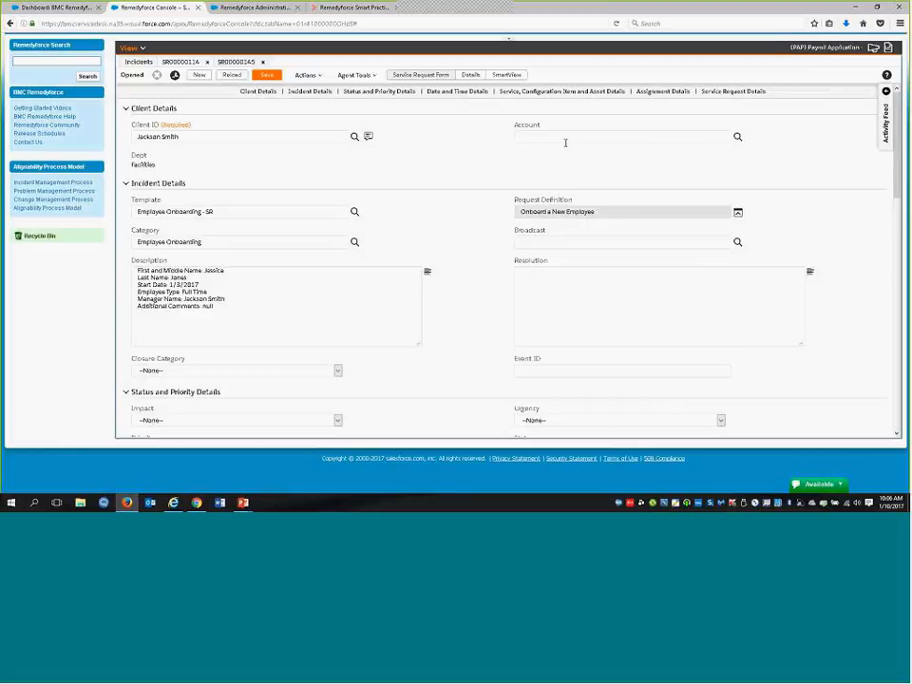
Switch to the PowerPoint slide show about Remedyforce Winter 17
{"action": "key", "text": "alt+Tab"}
{"action": "key", "text": "alt+Tab"}
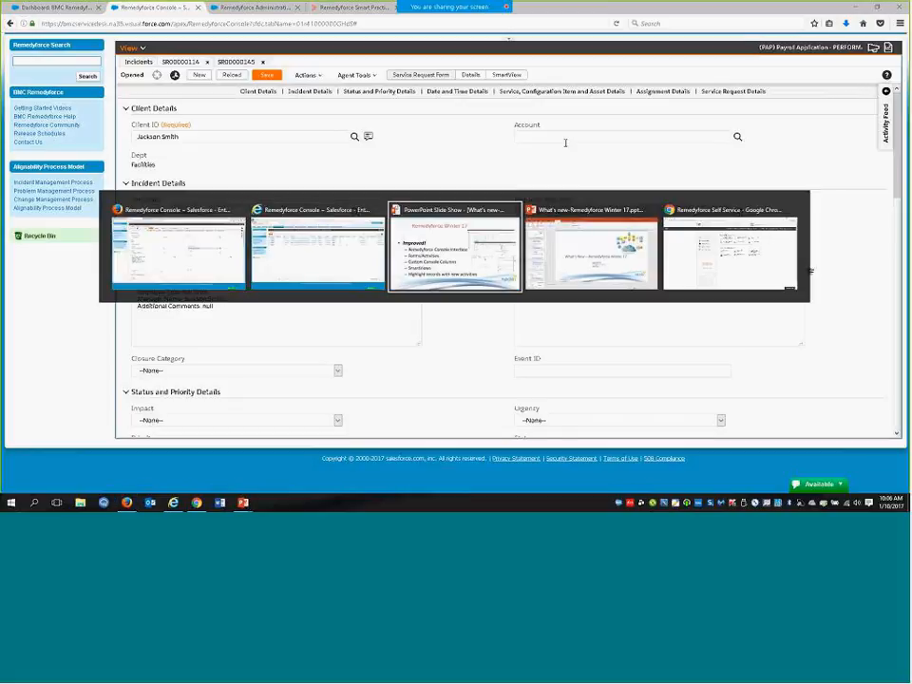
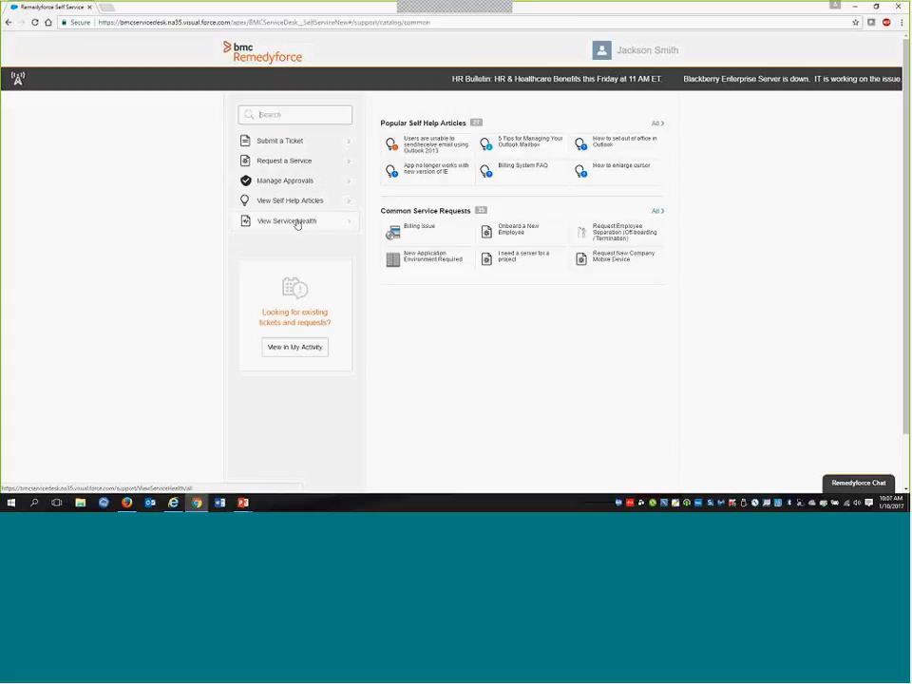
Open the service health page, view the ADP service's health details, and return to the Self Service home page
{"action": "left_click", "coordinate": [297, 223]}
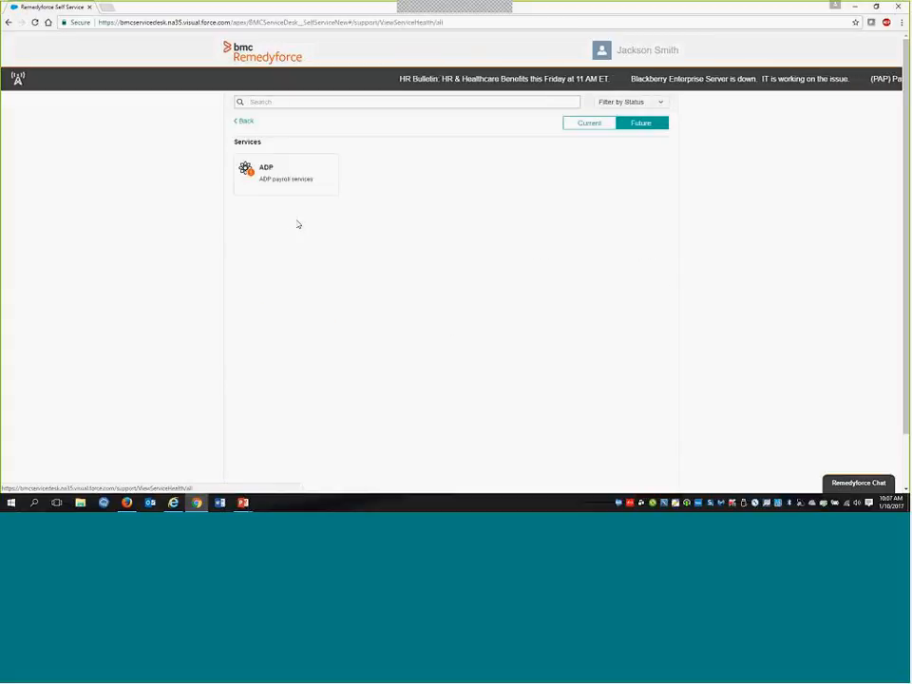
{"action": "left_click", "coordinate": [302, 184]}
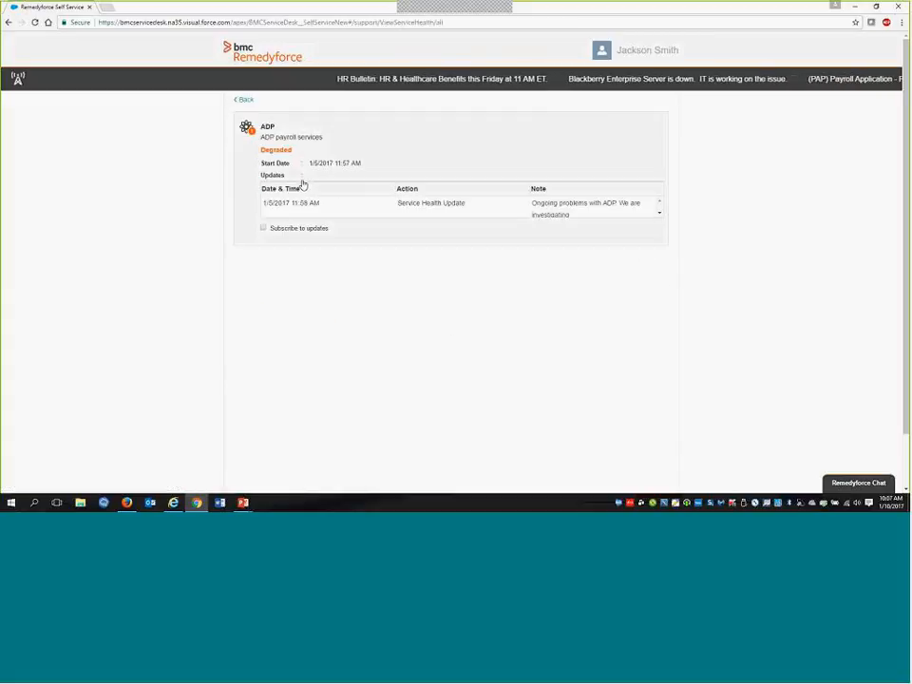
{"action": "left_click", "coordinate": [239, 103]}
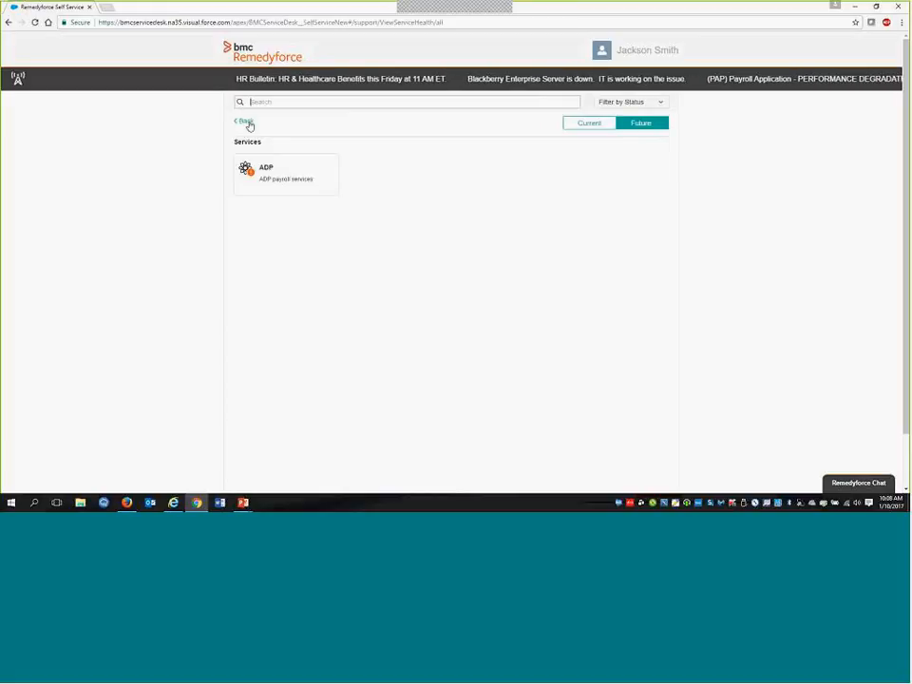
{"action": "left_click", "coordinate": [247, 123]}
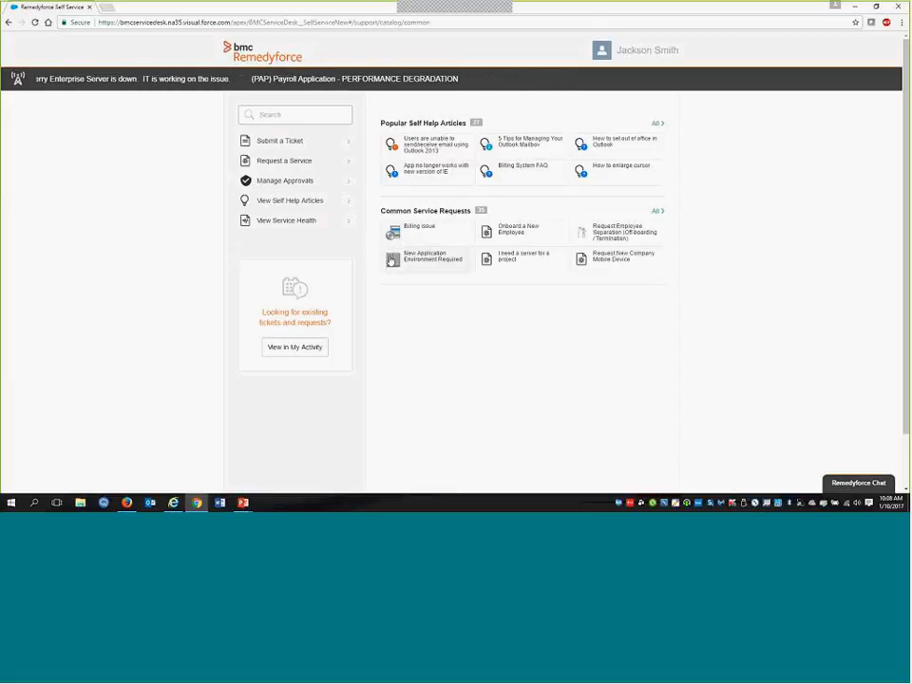
Open service request 00000114, Onboard a New Employee, from the My Activity timeline
{"action": "left_click", "coordinate": [305, 348]}
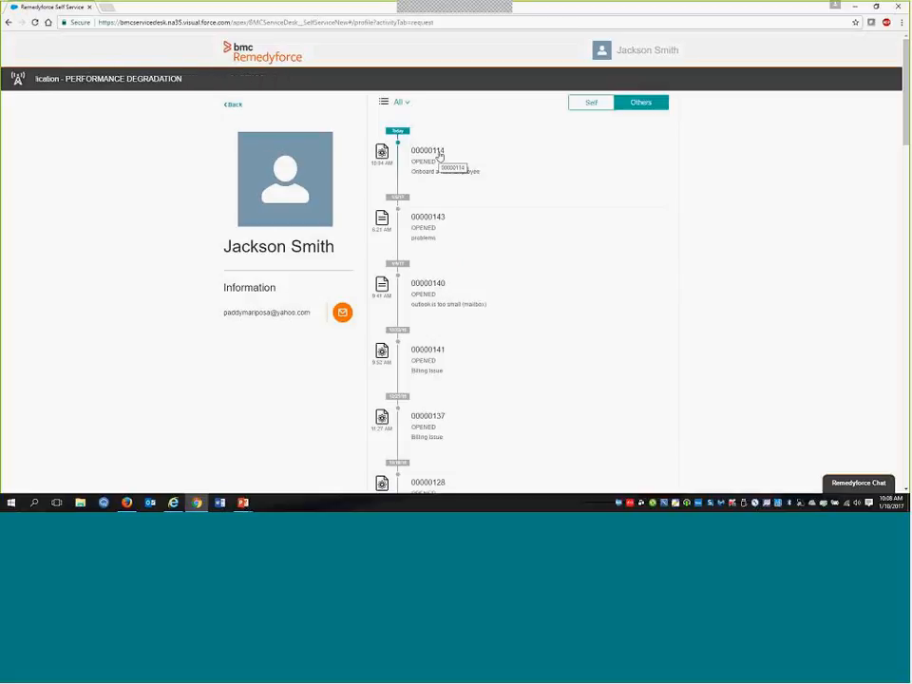
{"action": "key", "text": "ctrl"}
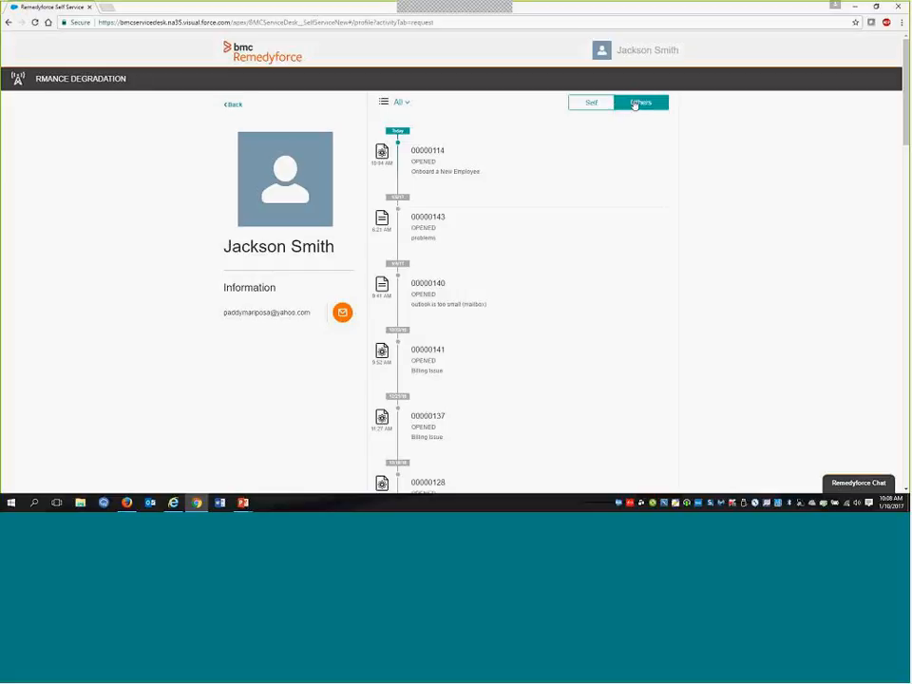
{"action": "left_click", "coordinate": [422, 160]}
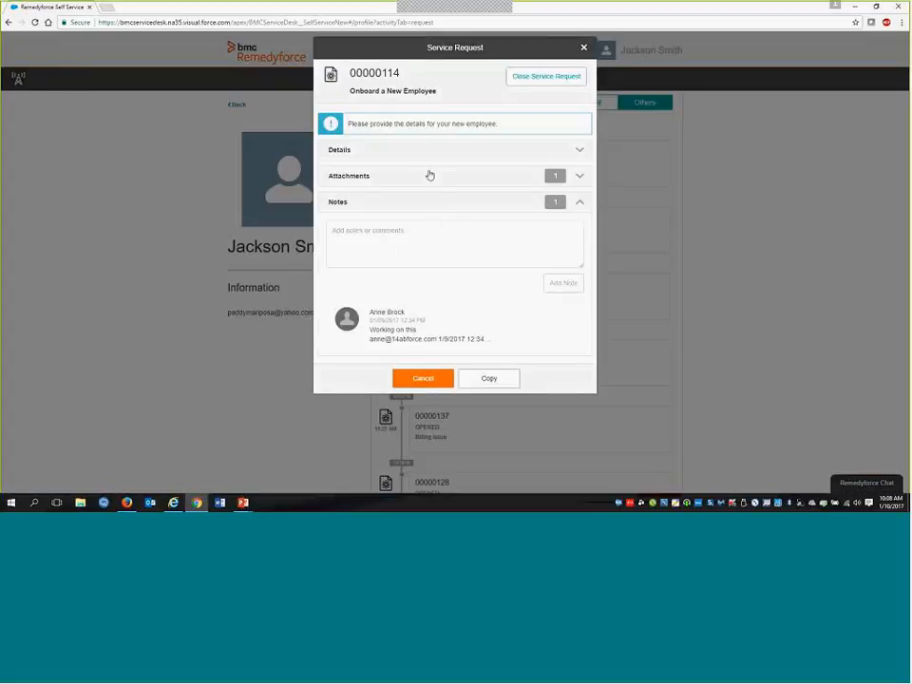
Examine the service request's attachments, notes and details, close it, and return to the Self Service home page
{"action": "left_click", "coordinate": [364, 177]}
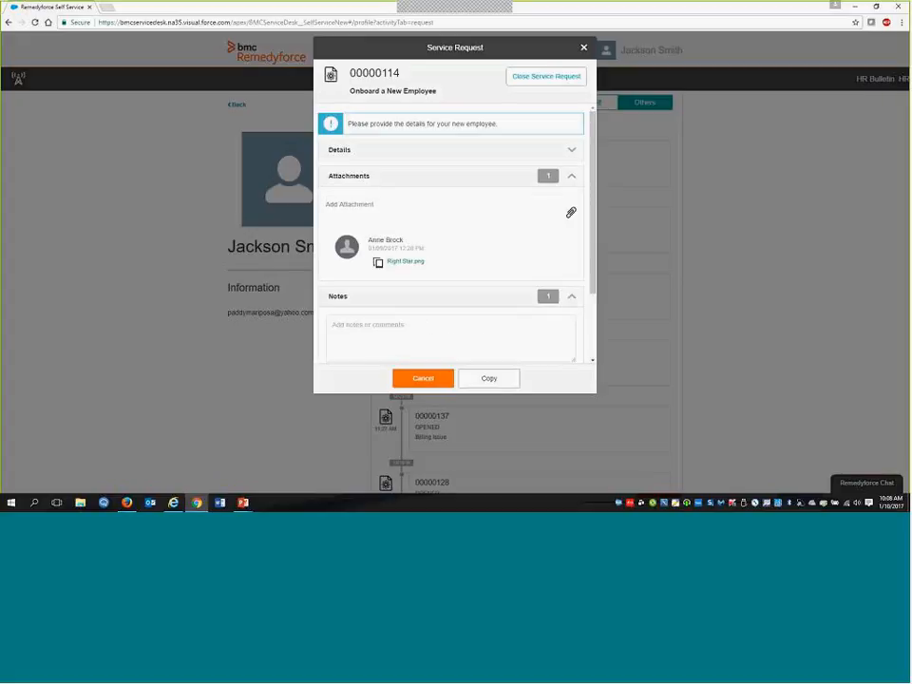
{"action": "left_click", "coordinate": [340, 297]}
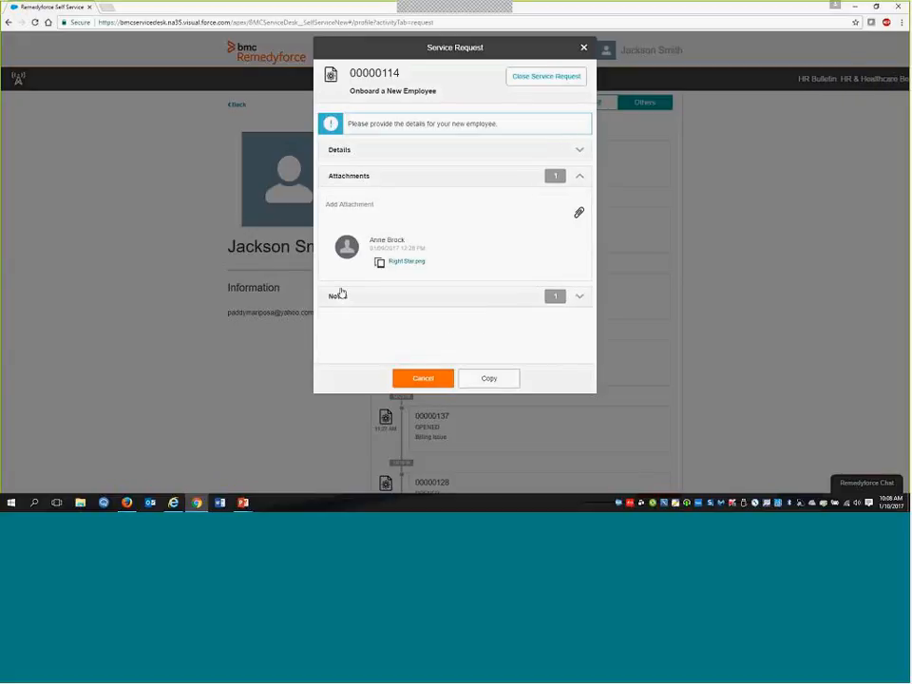
{"action": "left_click", "coordinate": [339, 296]}
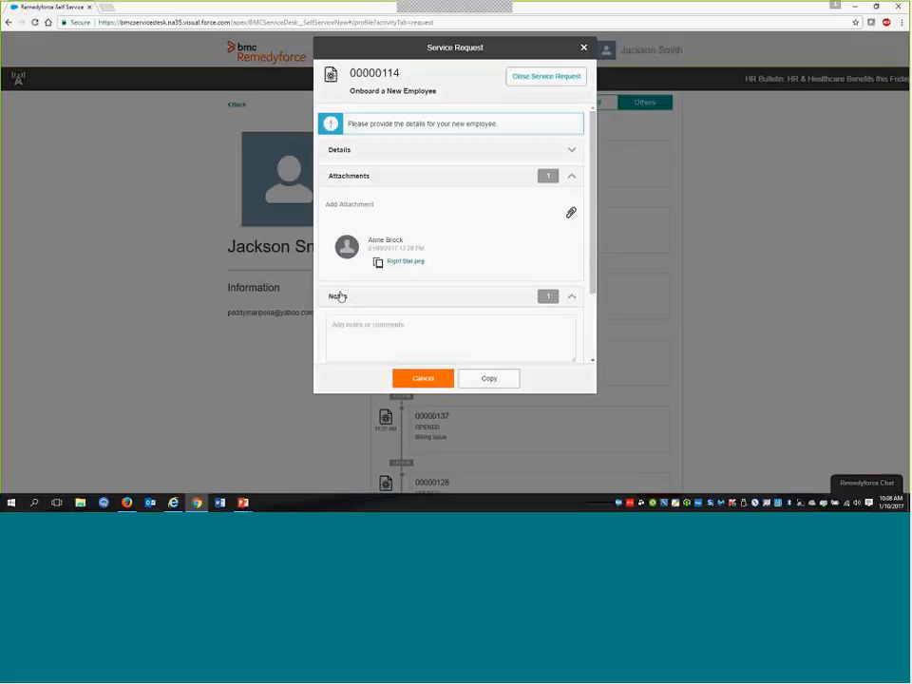
{"action": "scroll", "coordinate": [348, 296], "scroll_direction": "down", "scroll_amount": 2}
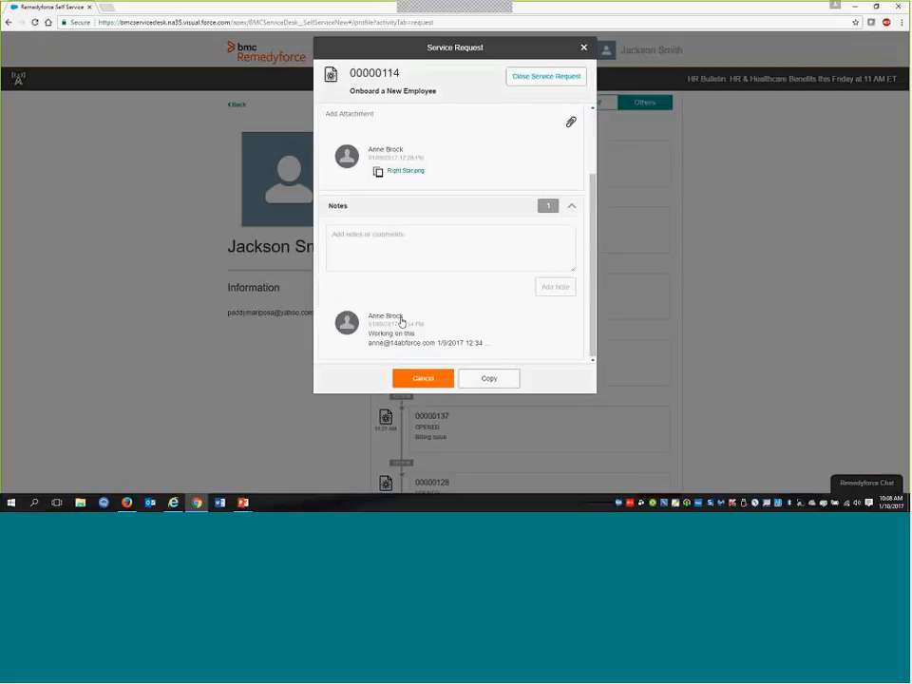
{"action": "scroll", "coordinate": [401, 322], "scroll_direction": "up", "scroll_amount": 3}
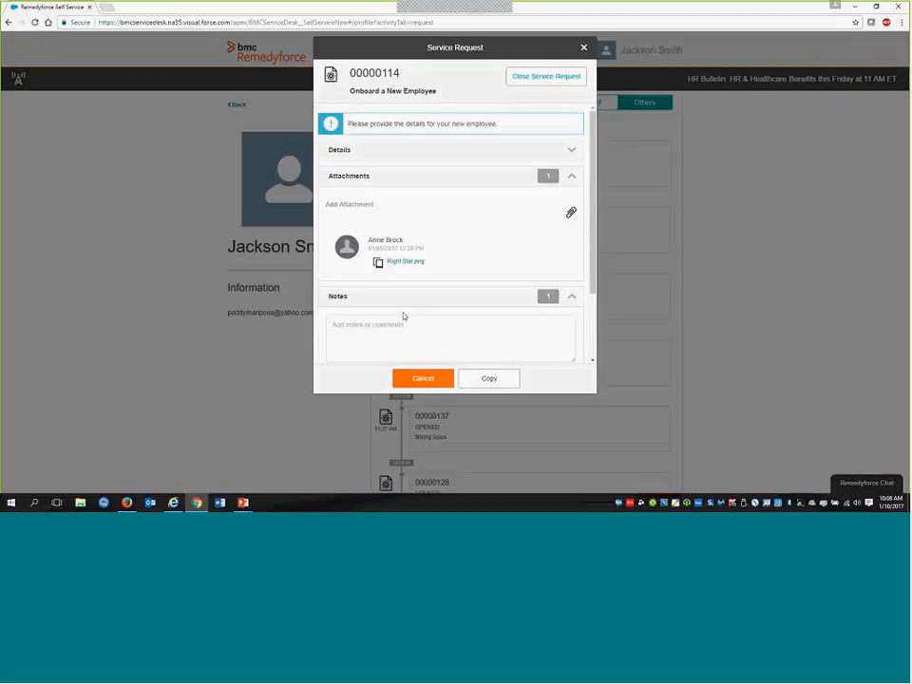
{"action": "left_click", "coordinate": [346, 152]}
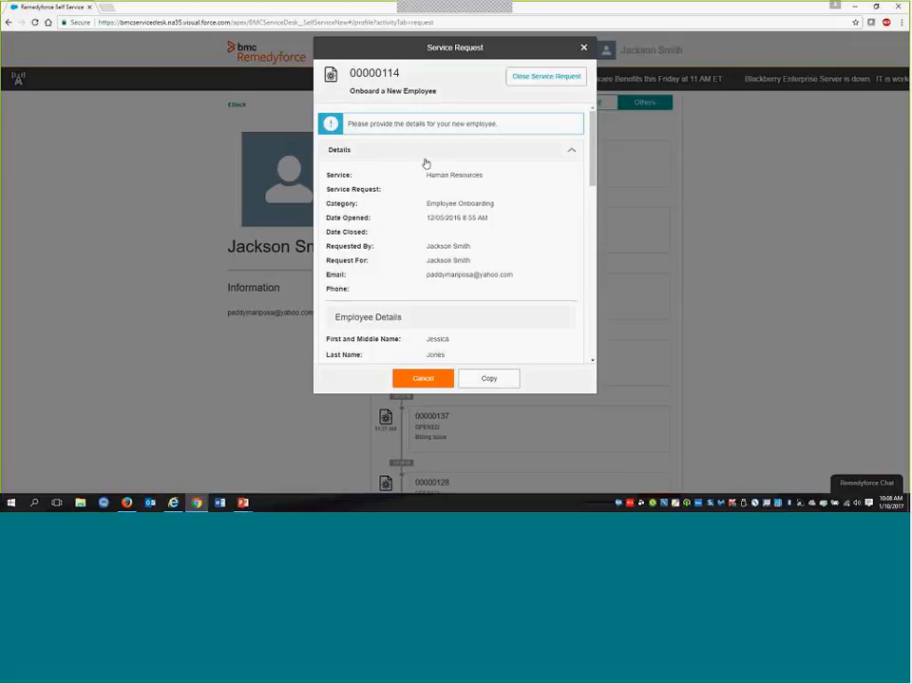
{"action": "left_click", "coordinate": [431, 380]}
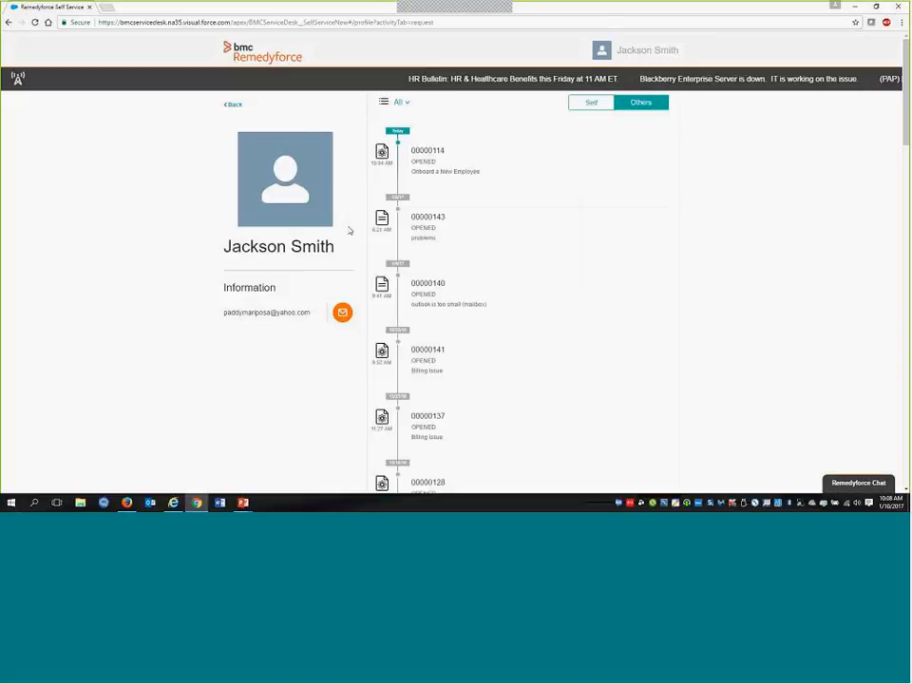
{"action": "left_click", "coordinate": [232, 105]}
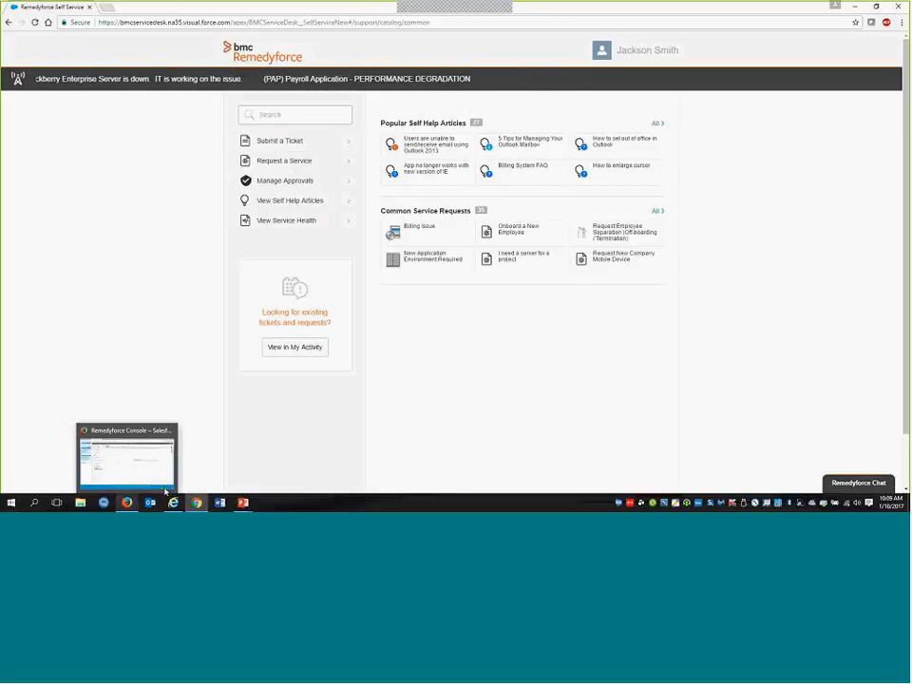
Search Self Service for "facilities", check the matching service requests, clear the search, and return to the home page
{"action": "left_click", "coordinate": [296, 117]}
{"action": "type", "text": "facilities"}
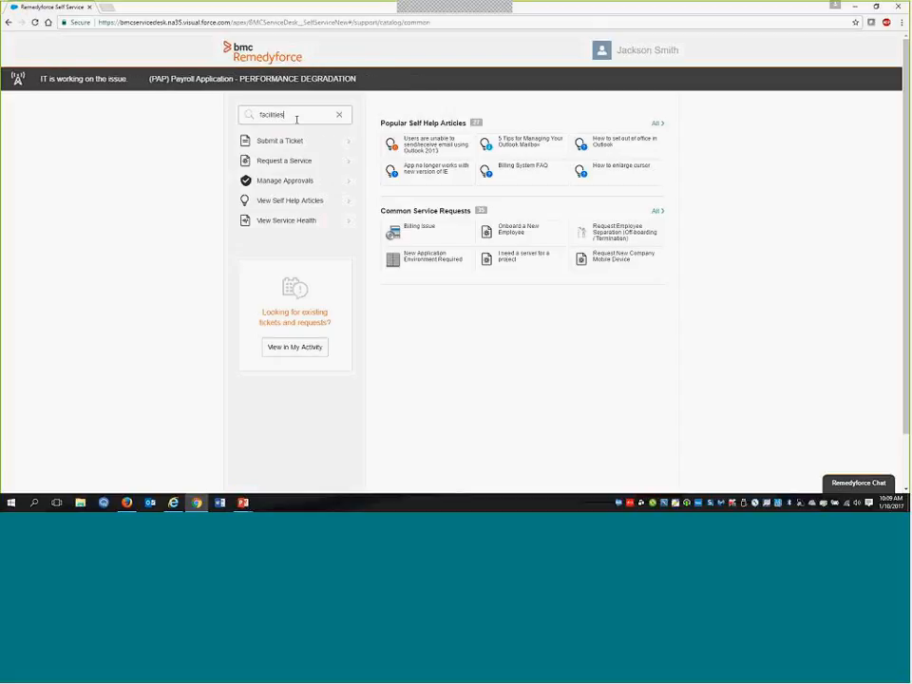
{"action": "key", "text": "Return"}
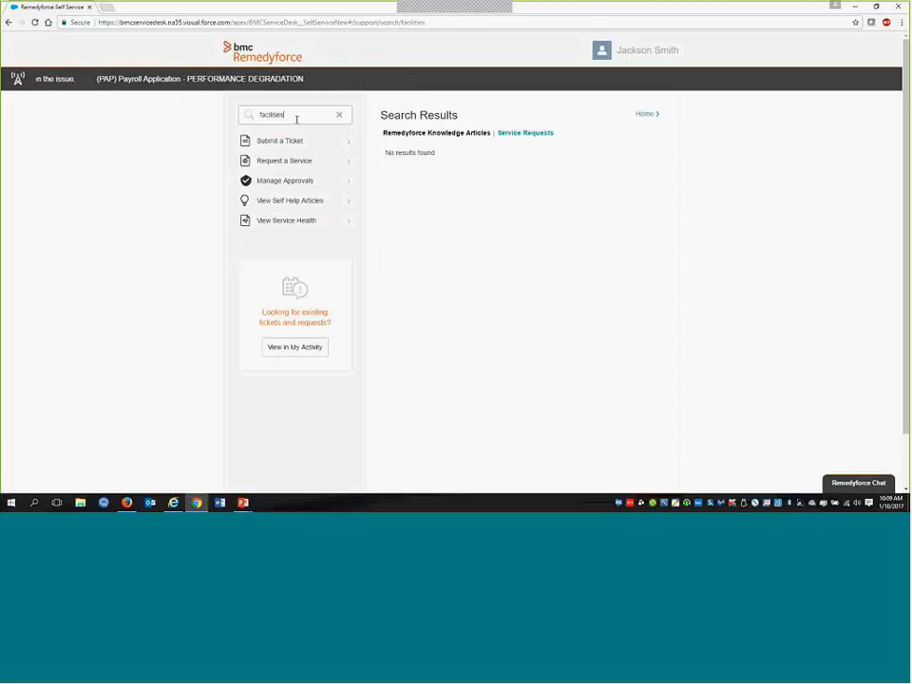
{"action": "left_click", "coordinate": [544, 135]}
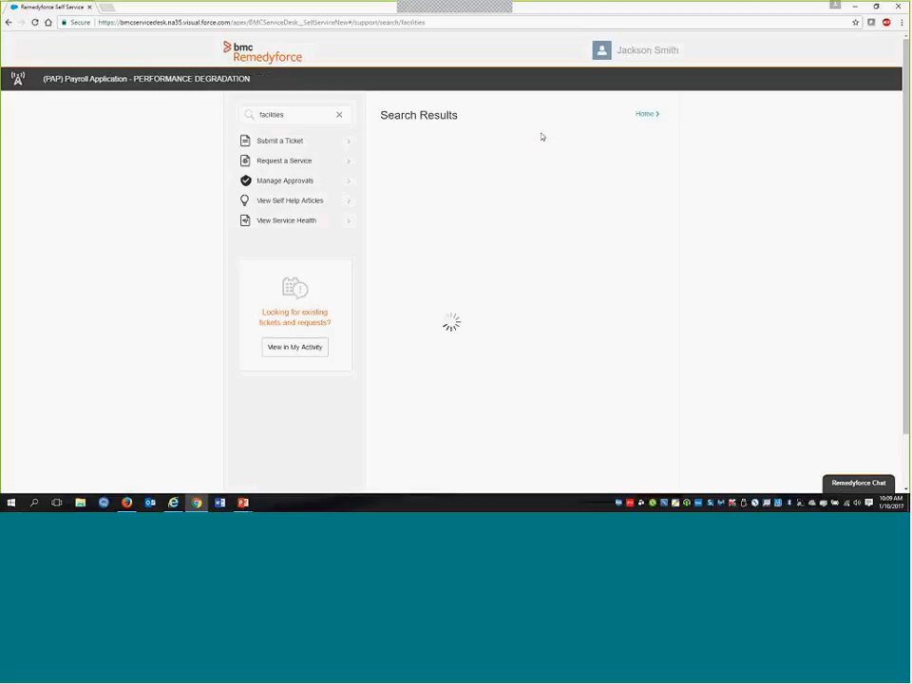
{"action": "left_click", "coordinate": [339, 114]}
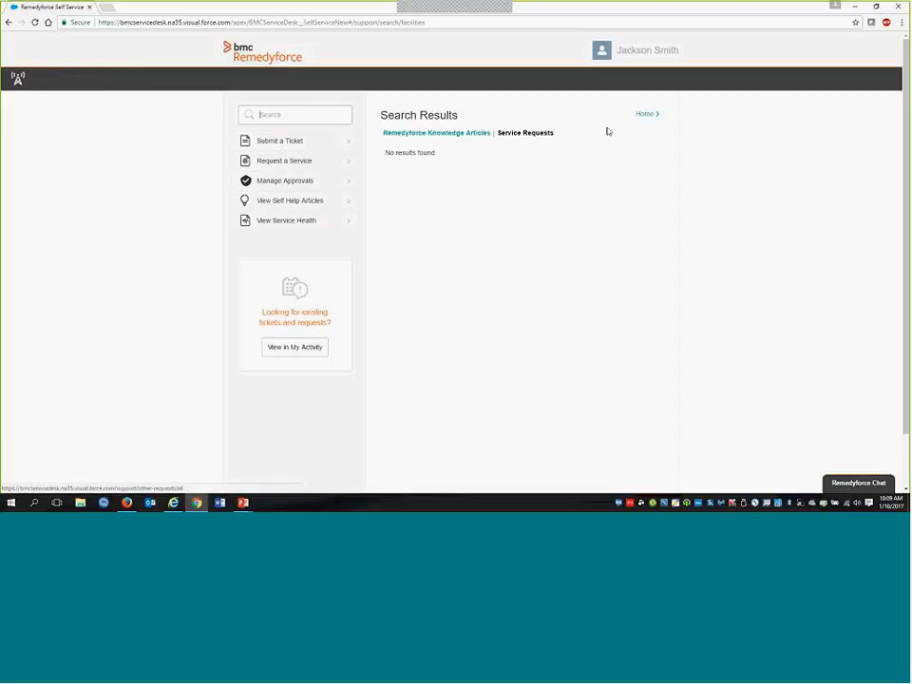
{"action": "left_click", "coordinate": [650, 115]}
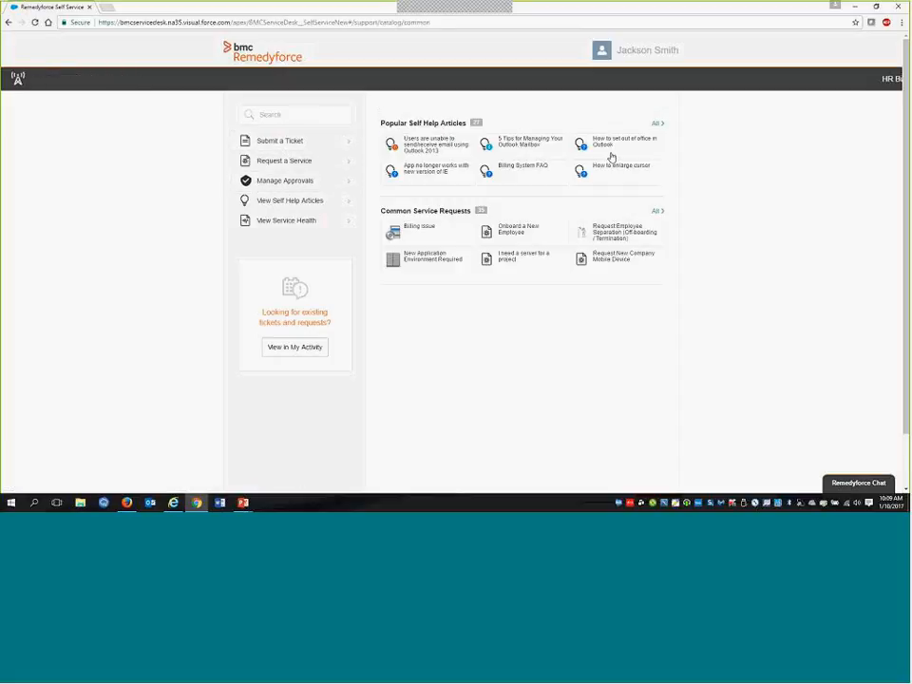
Switch to Remedyforce Administration in Firefox and open Import Smart Practices Content
{"action": "left_click", "coordinate": [126, 502]}
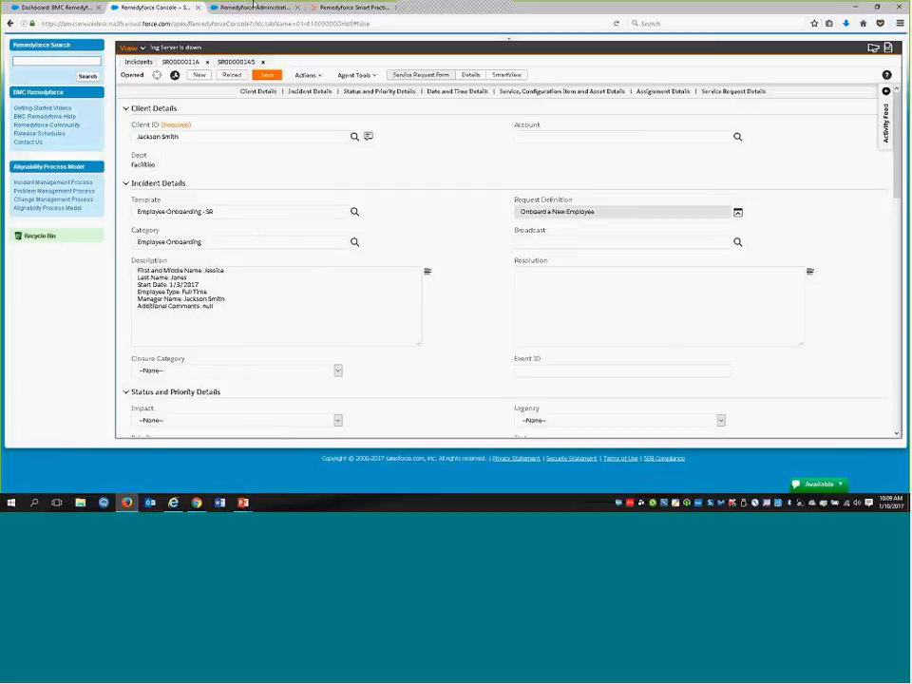
{"action": "left_click", "coordinate": [252, 8]}
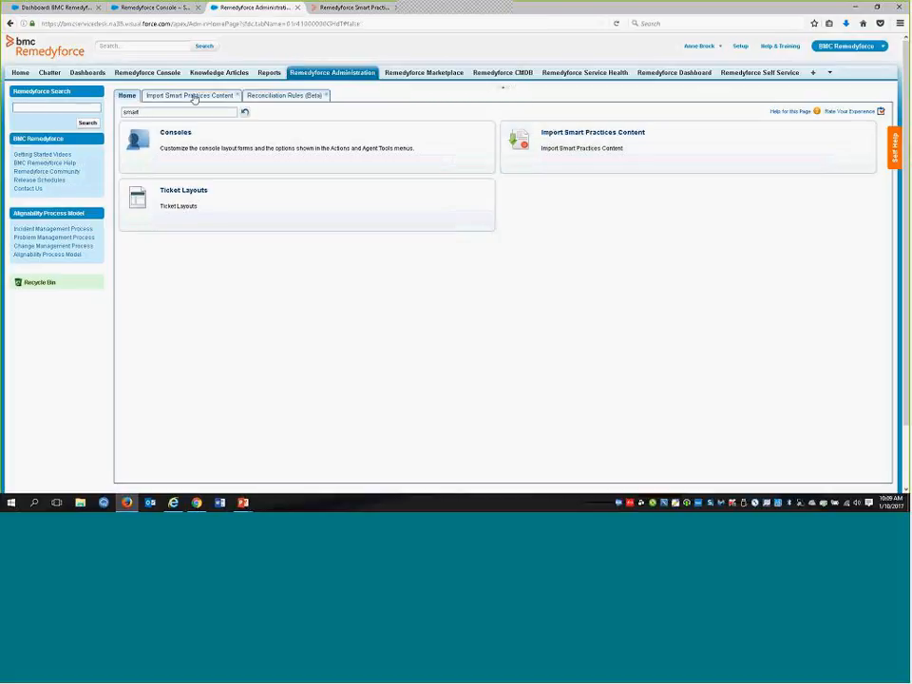
{"action": "key", "text": "ctrl"}
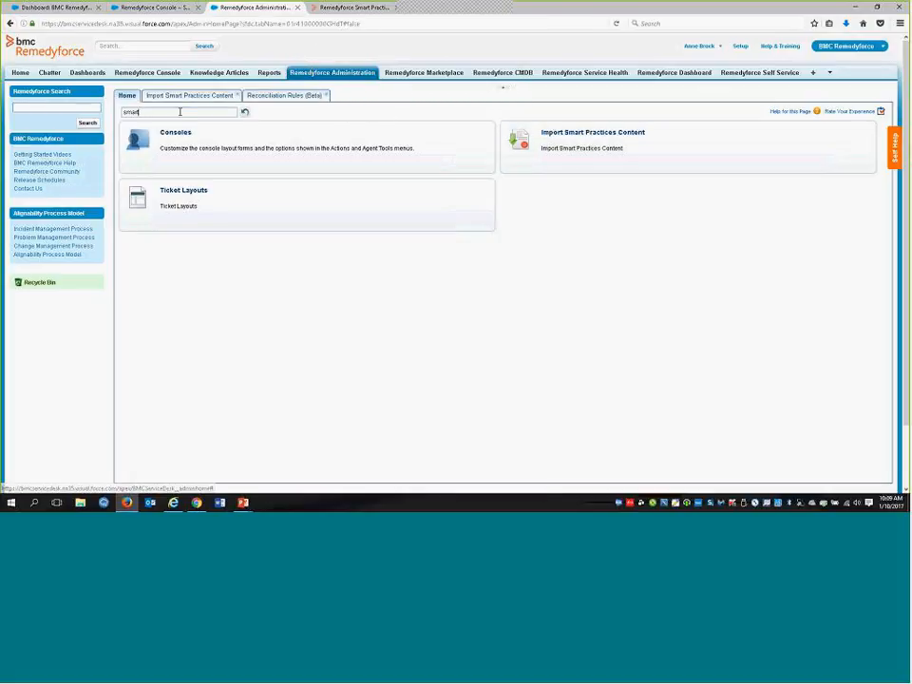
{"action": "left_click", "coordinate": [589, 134]}
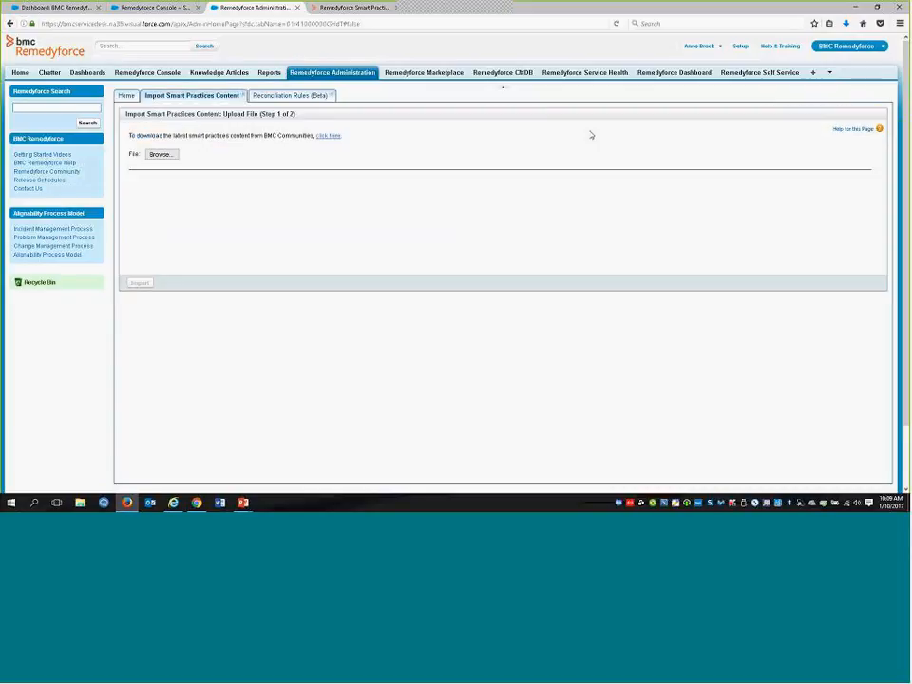
Open the Remedyforce Smart Practices document on BMC Communities and examine the downloadable IT, HR and Facilities zip packages
{"action": "left_click", "coordinate": [328, 136]}
{"action": "left_click", "coordinate": [355, 8]}
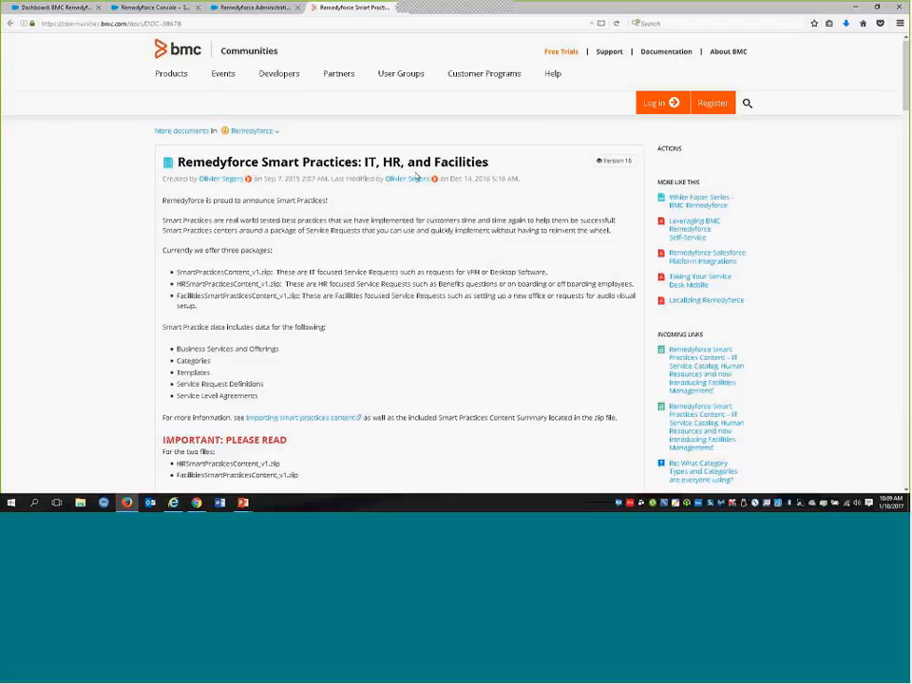
{"action": "scroll", "coordinate": [390, 190], "scroll_direction": "down", "scroll_amount": 5}
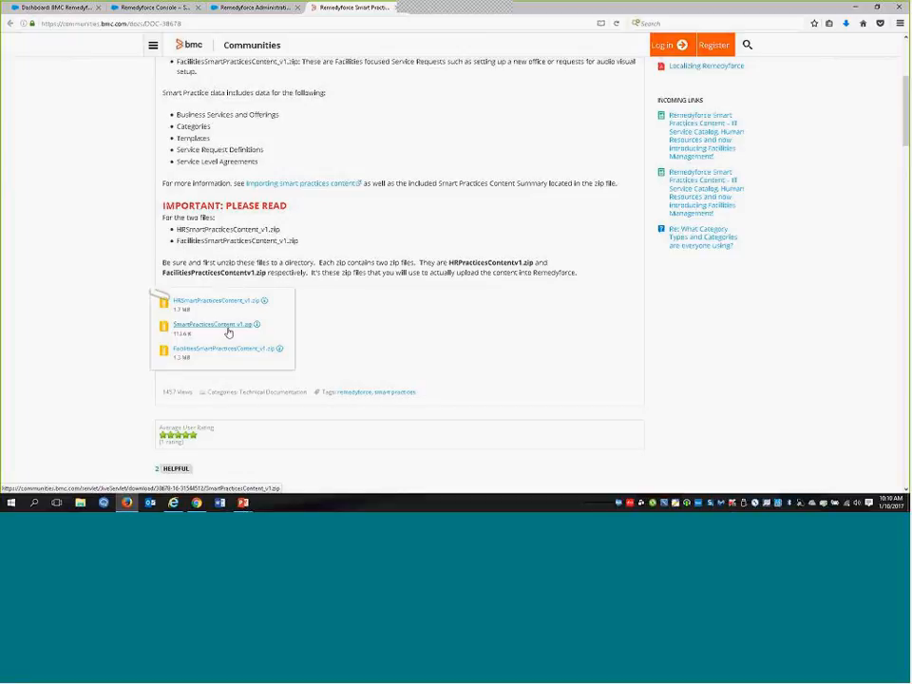
{"action": "key", "text": "ctrl"}
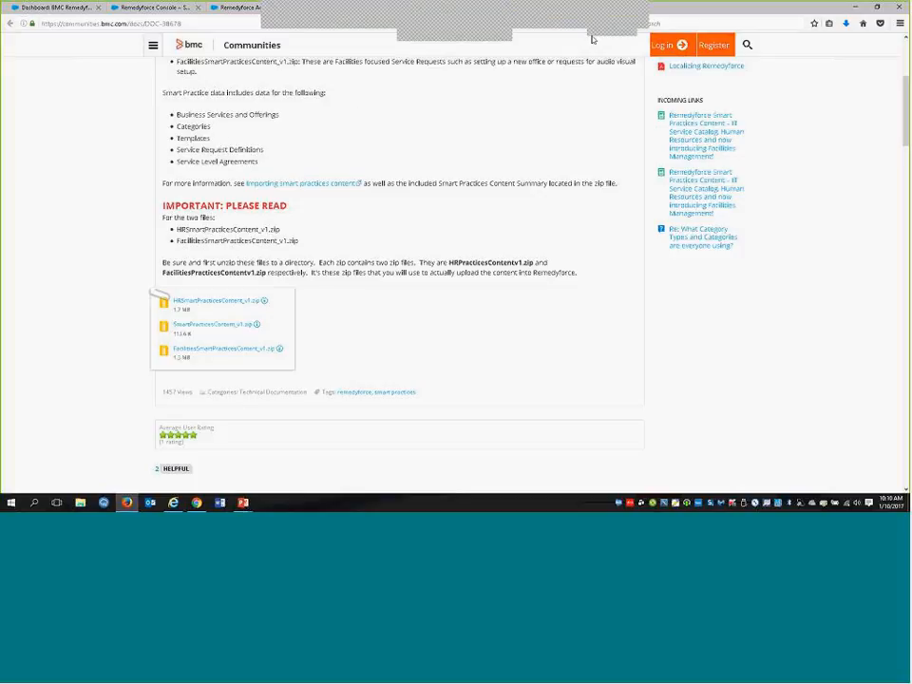
View the Request Definitions list in Remedyforce Administration, and switch back to the PowerPoint slide show, advancing it to the next slide
{"action": "left_click", "coordinate": [249, 7]}
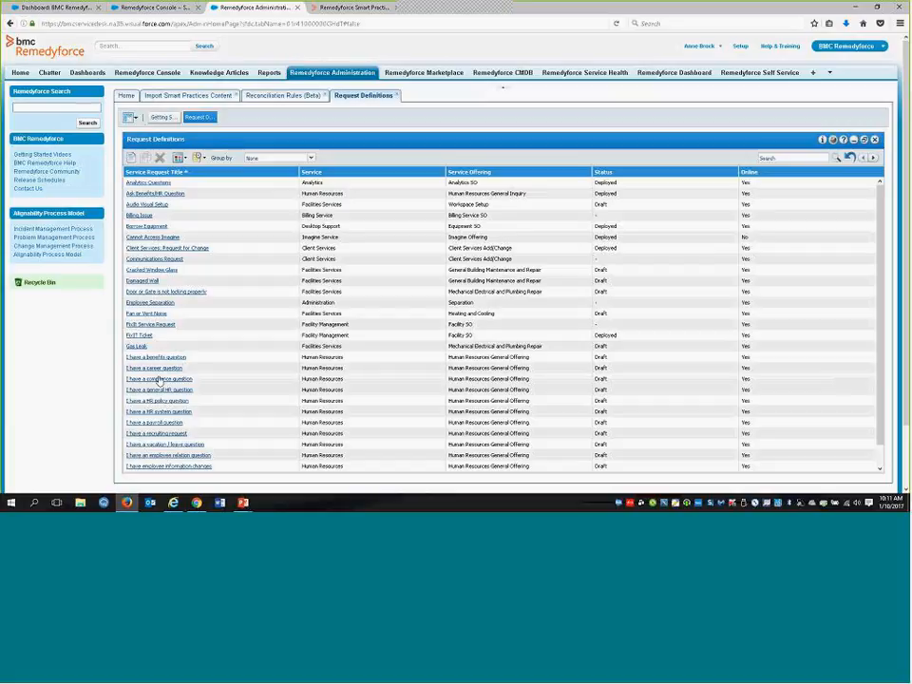
{"action": "mouse_move", "coordinate": [243, 502]}
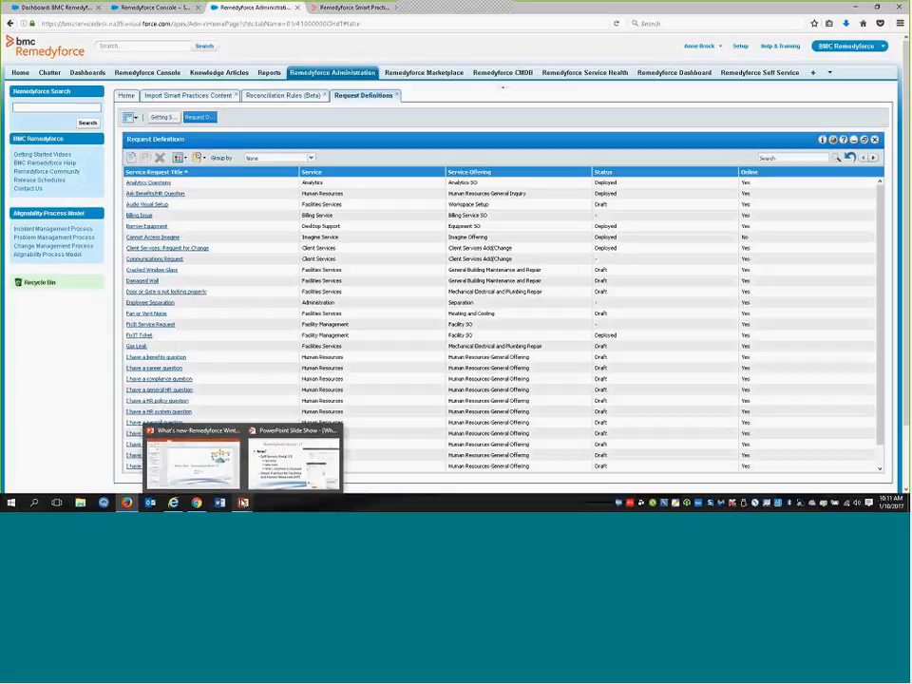
{"action": "left_click", "coordinate": [294, 464]}
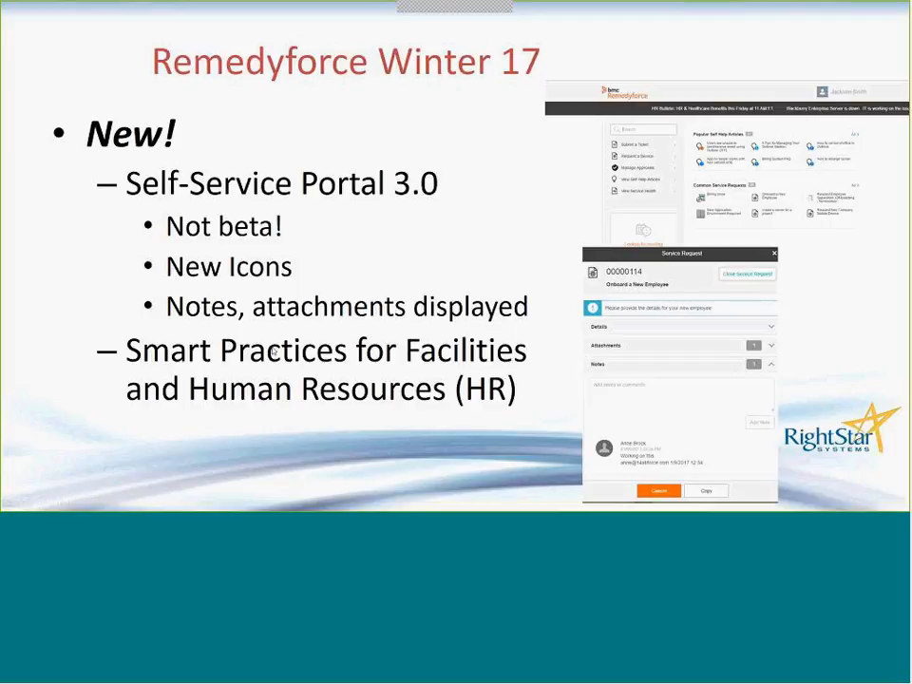
{"action": "left_click", "coordinate": [274, 351]}
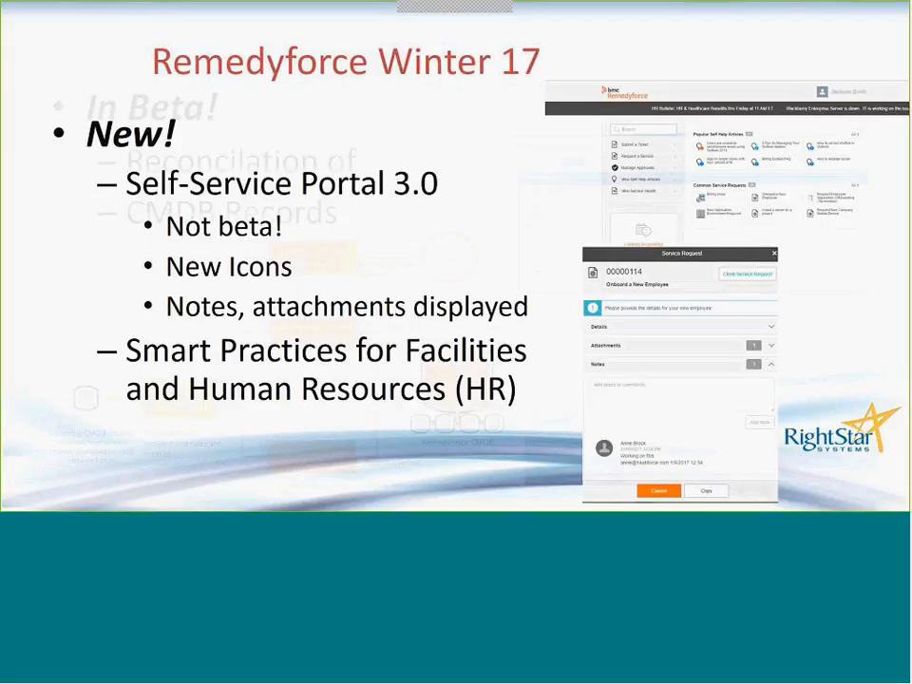